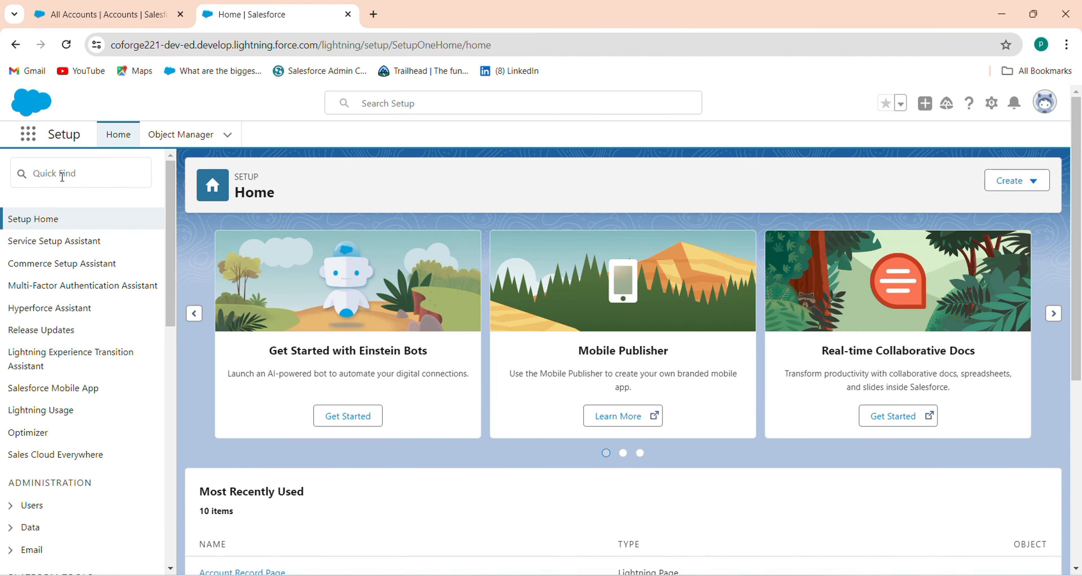
Step: Search Setup for 'flow', open the Flows list, and start a new flow
click(63, 177)
text(flow)
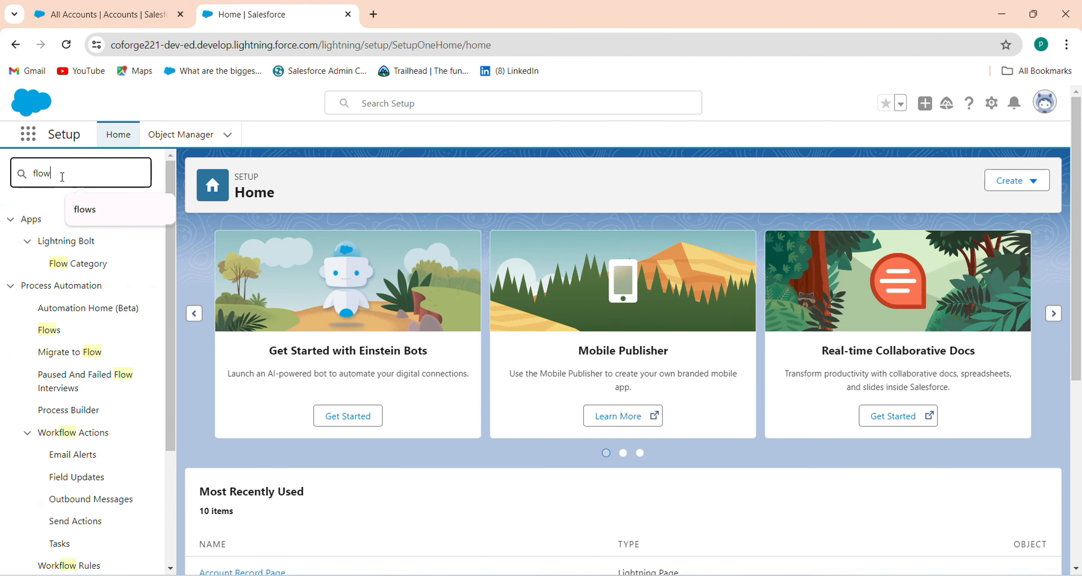
click(50, 329)
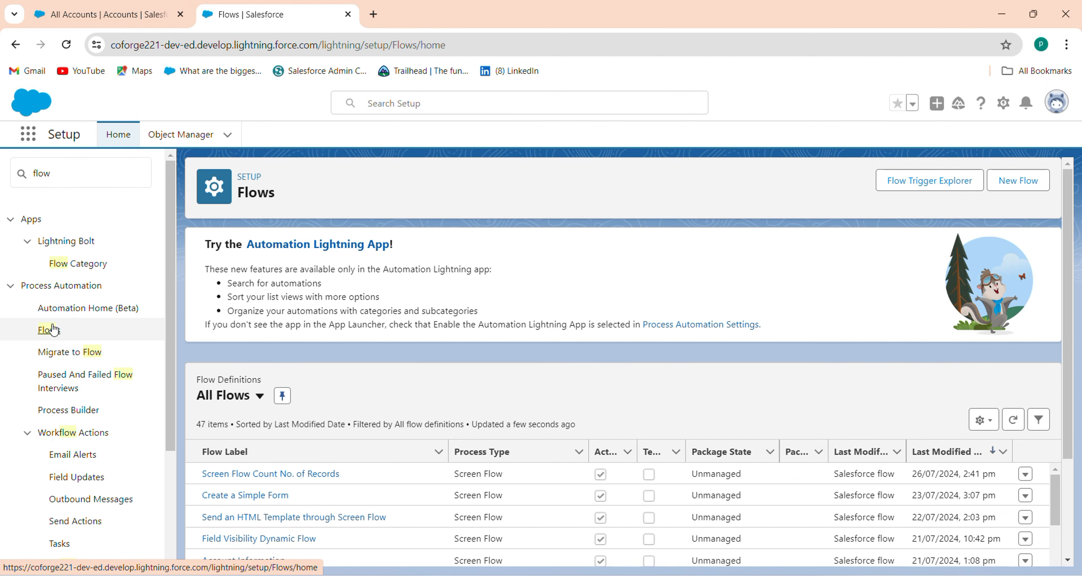
click(1019, 182)
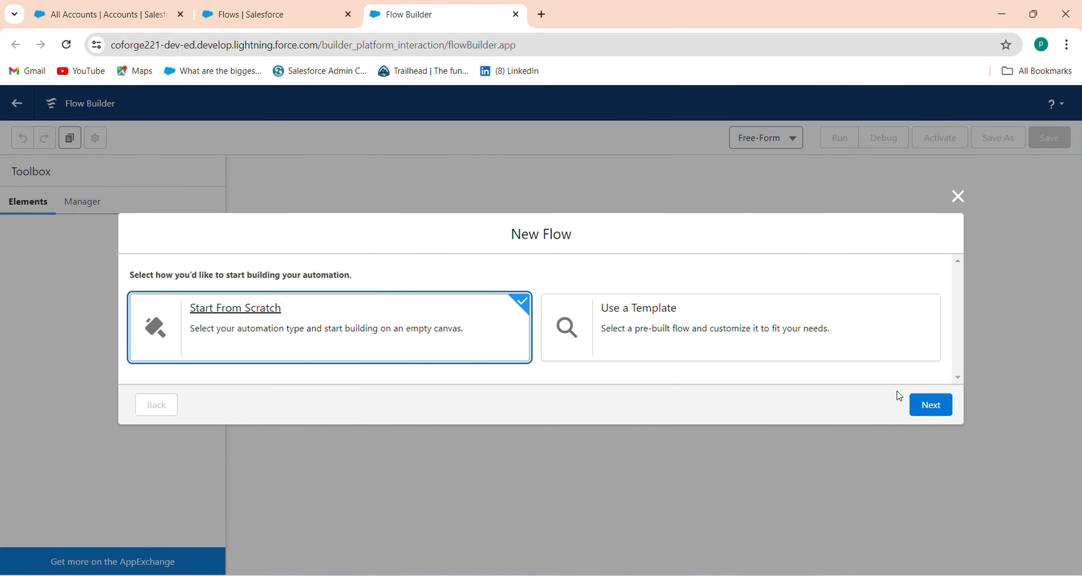
Step: Create a blank Screen Flow from scratch and open the element list below Start
click(924, 404)
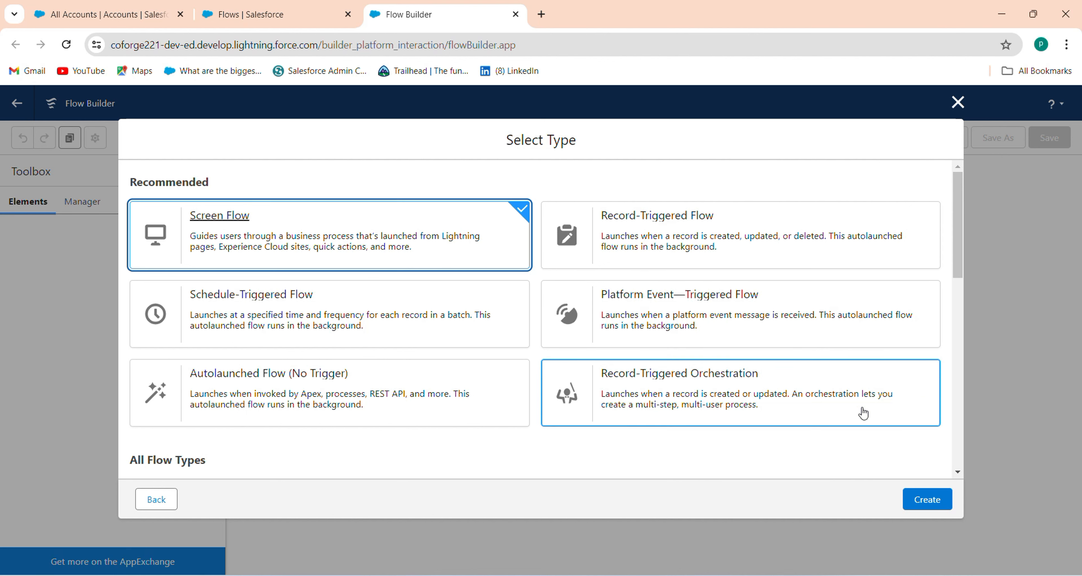
click(936, 500)
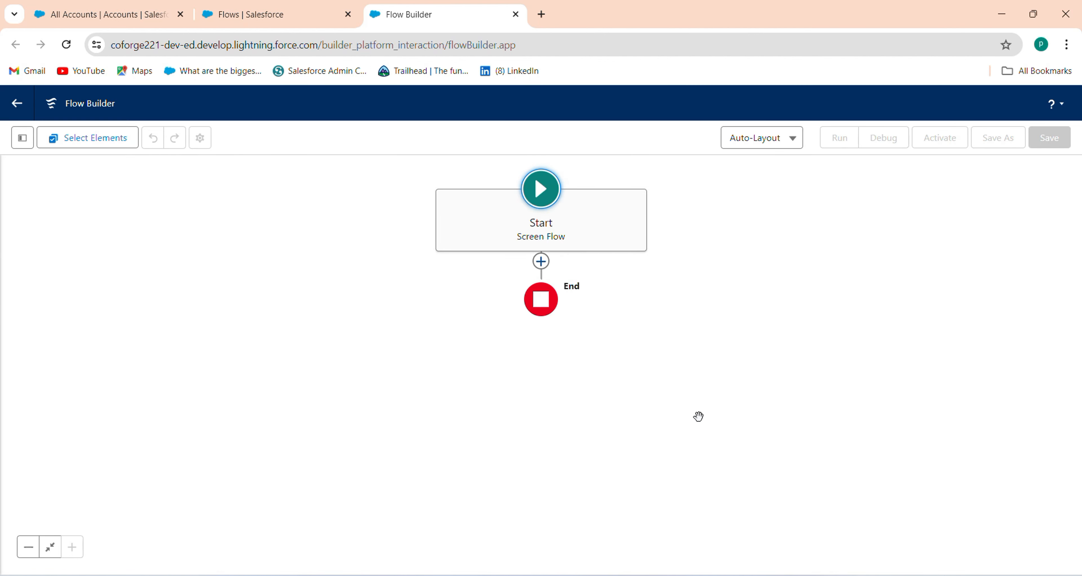
click(541, 268)
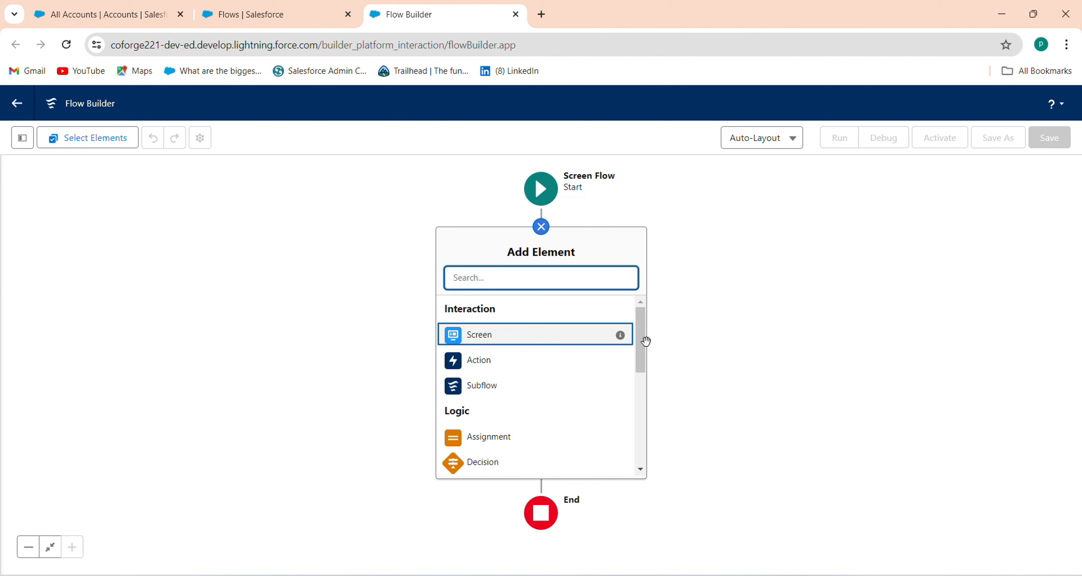
Step: Add a Screen element after Start and open its editor
click(639, 356)
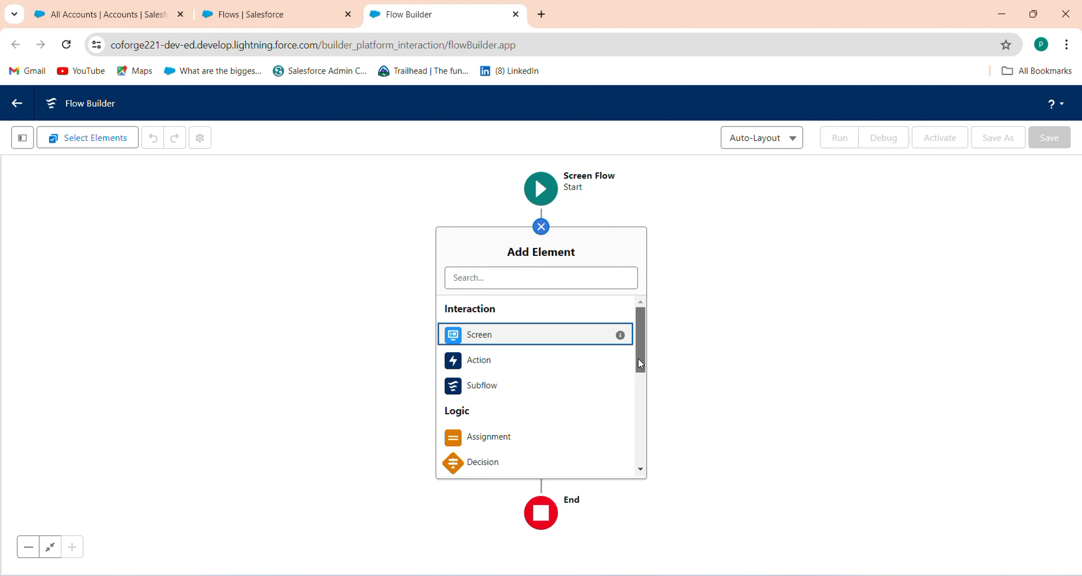
click(469, 343)
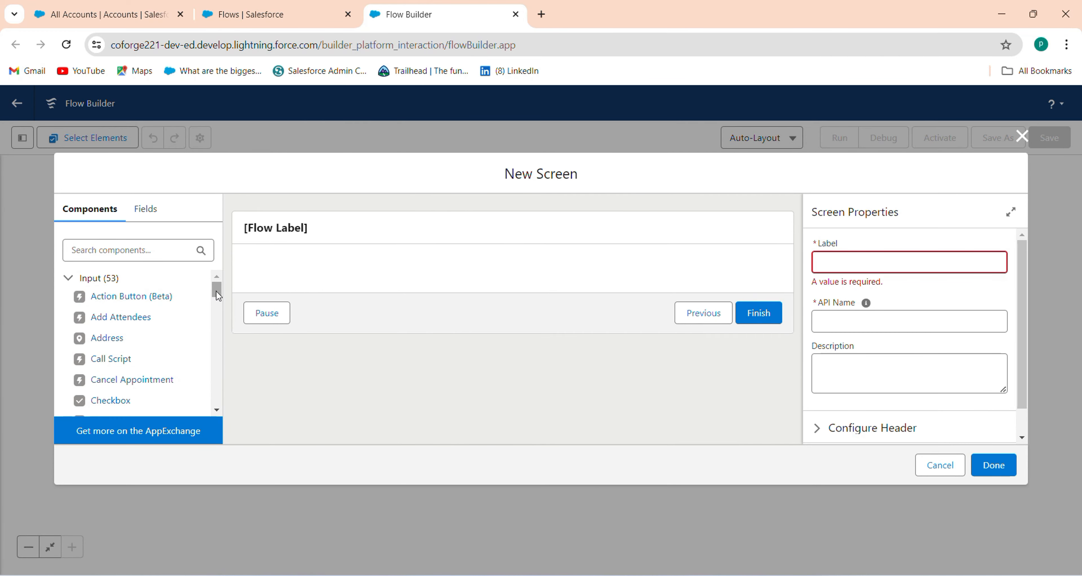
drag(217, 291, 208, 232)
Step: Place a trial Name component found by searching 'nam', then delete it
click(154, 248)
text(nam)
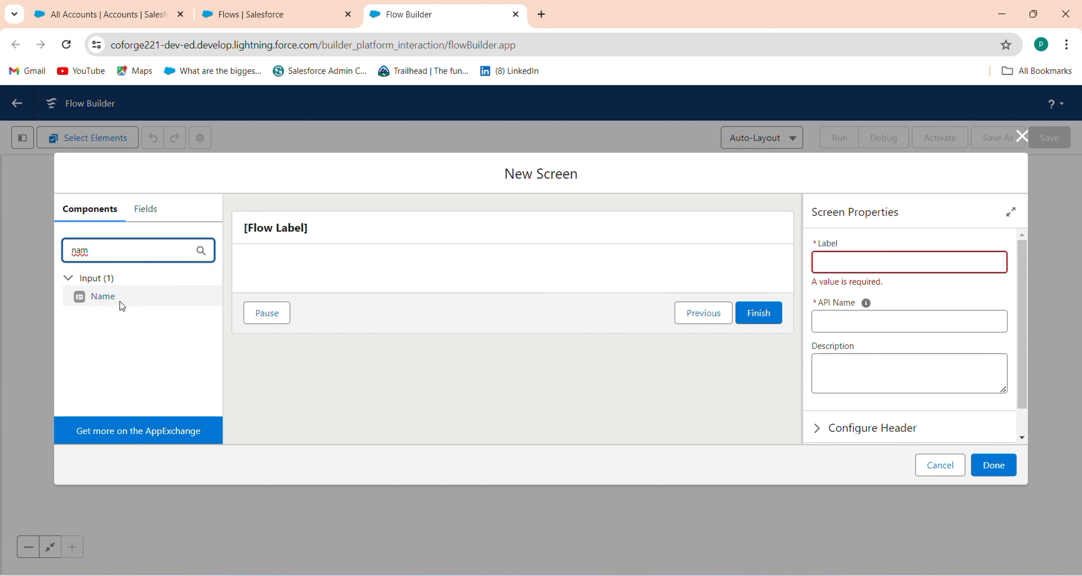
drag(120, 301, 321, 268)
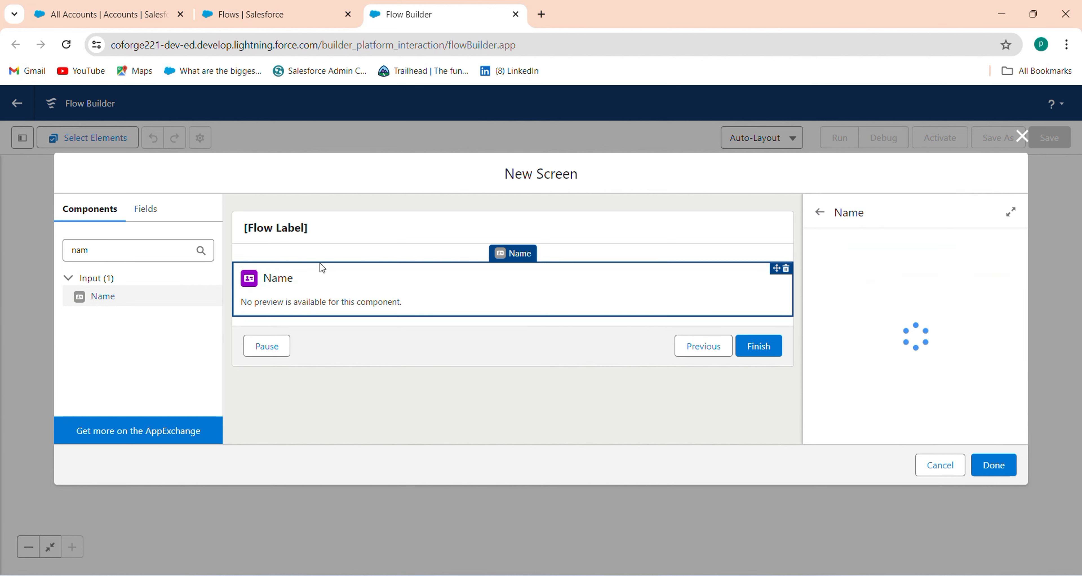
click(877, 262)
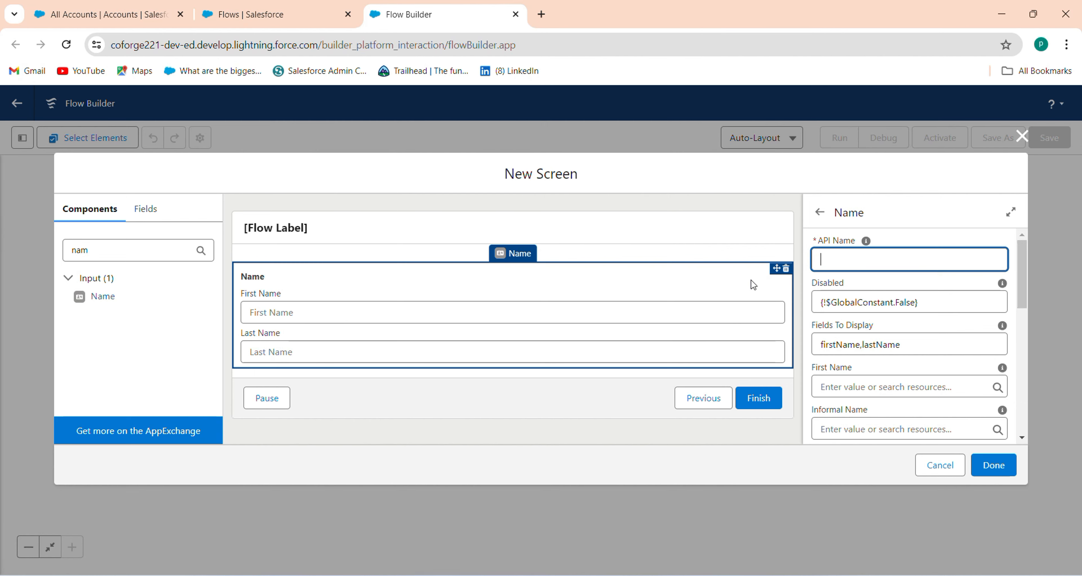
click(786, 268)
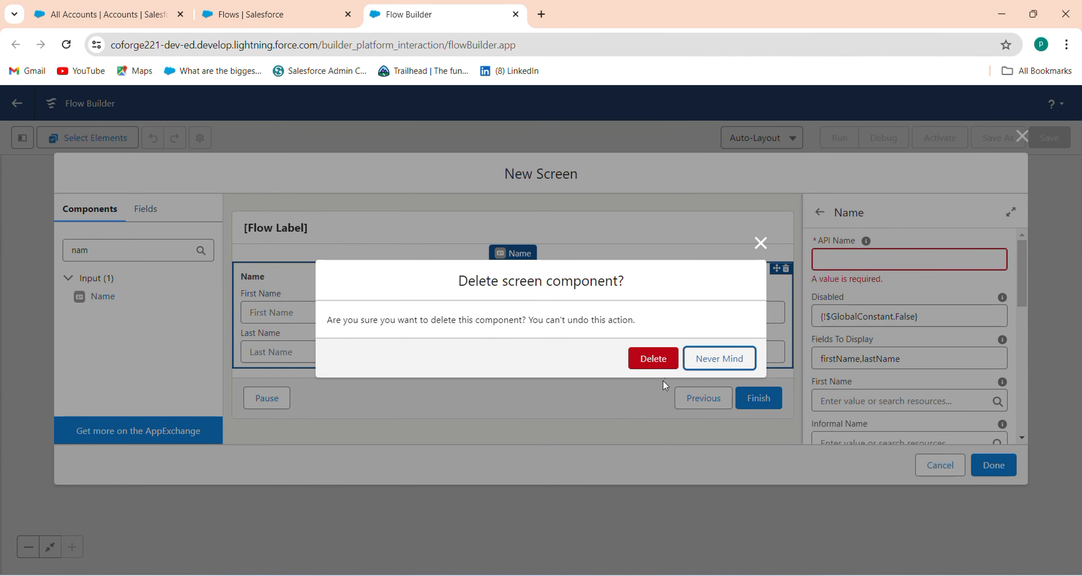
click(643, 357)
Step: Search components for 'tex' and add a Text input to the screen
double_click(87, 251)
text(t)
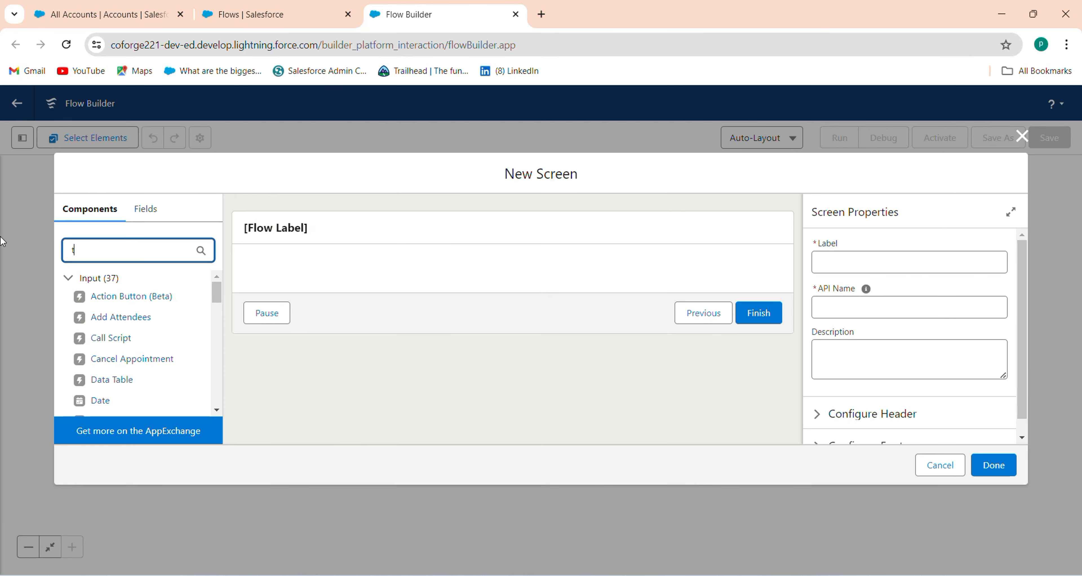
text(es=)
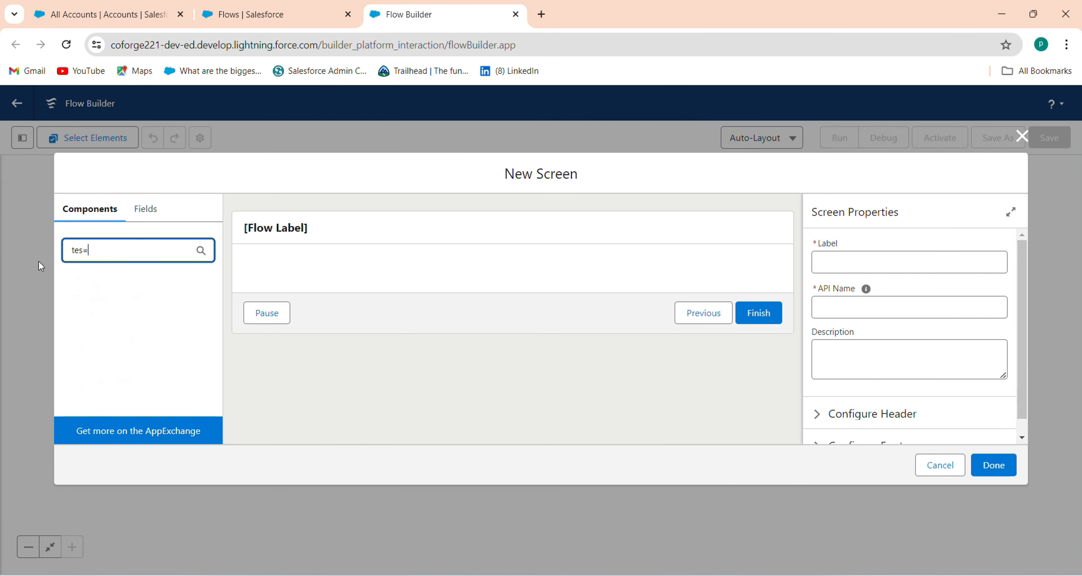
key(BackSpace)
key(BackSpace)
text(x)
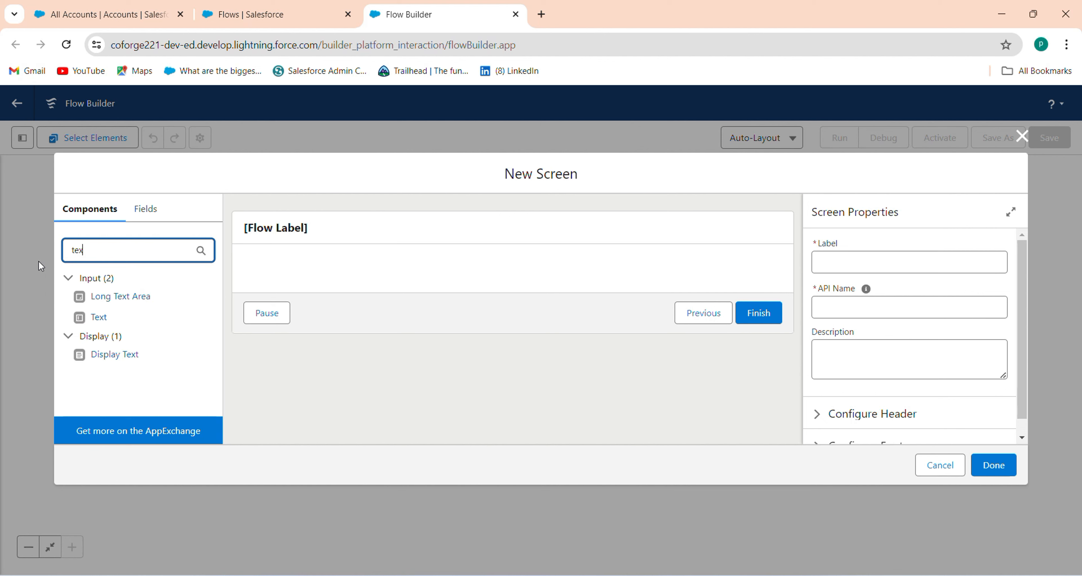
click(105, 317)
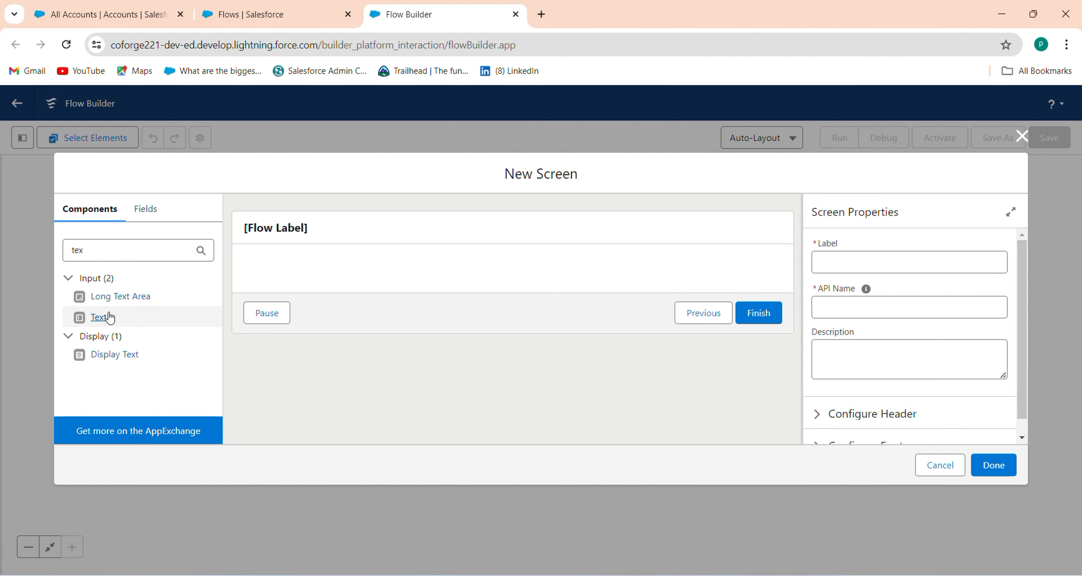
Step: Label the Text input 'Last Name' with API name Last_Name and make it required
click(868, 263)
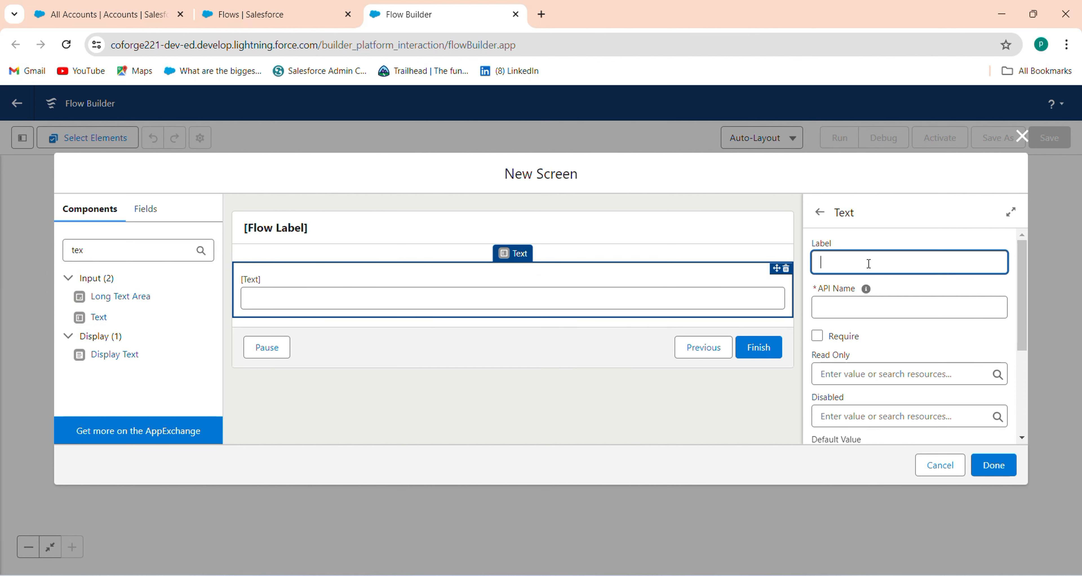
text(Last Name)
key(Tab)
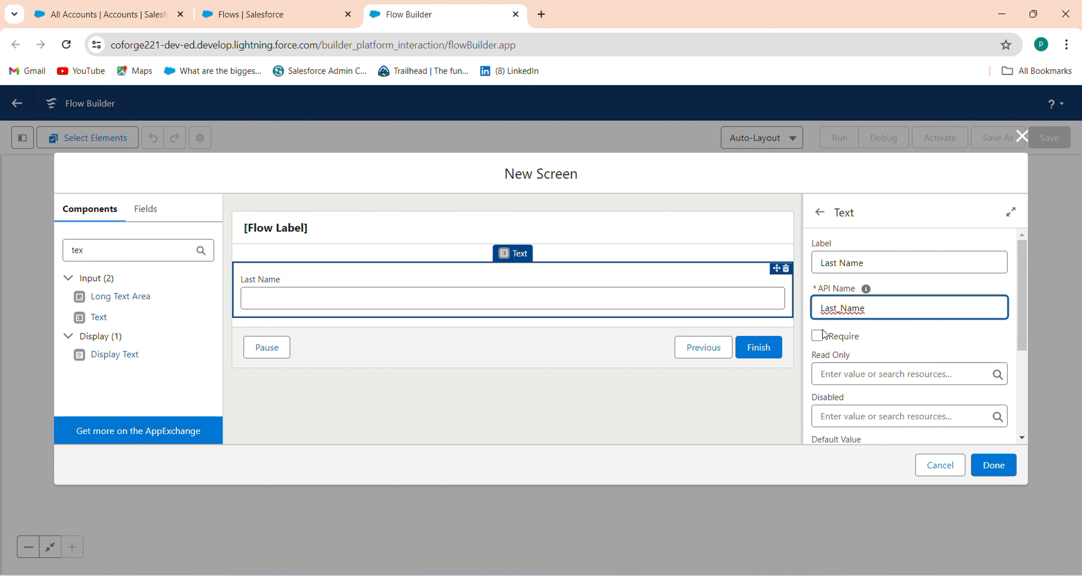
click(816, 336)
click(128, 250)
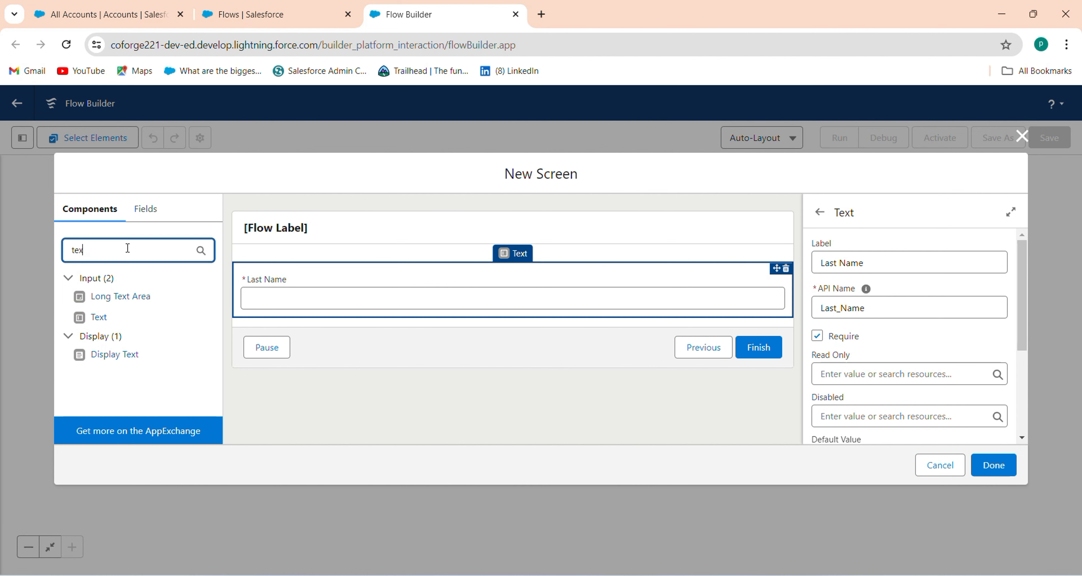
key(BackSpace)
key(BackSpace)
key(BackSpace)
Step: Add an Email input below Last Name with API name Email
text(ema)
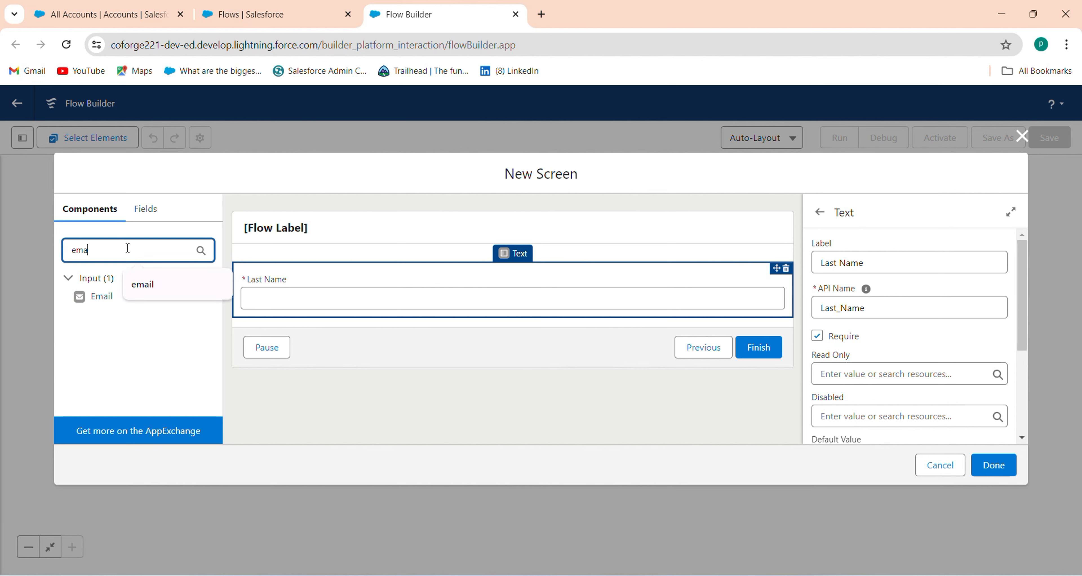
drag(84, 295, 294, 315)
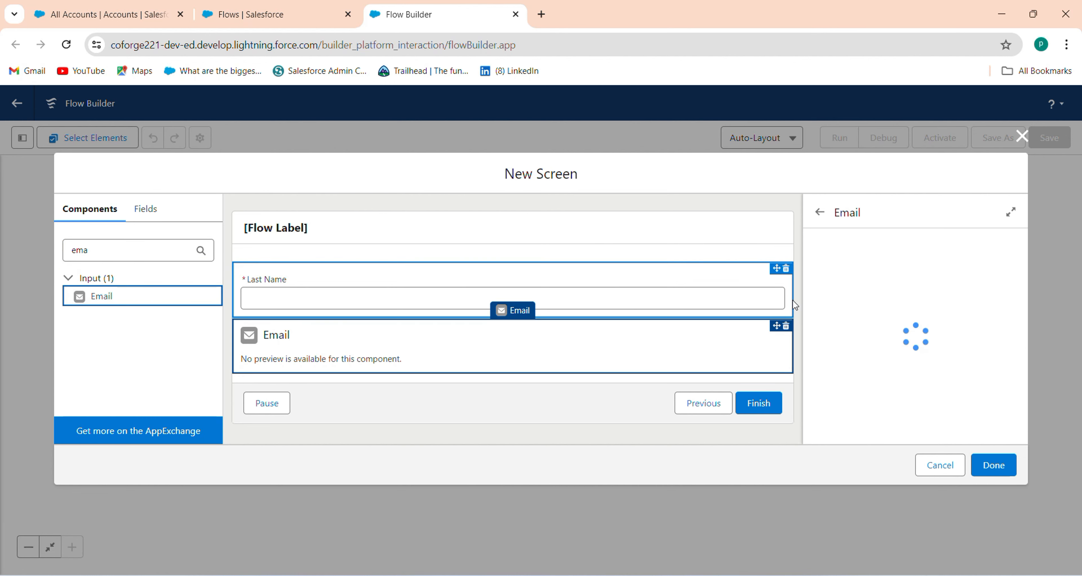
click(851, 267)
text(Emai)
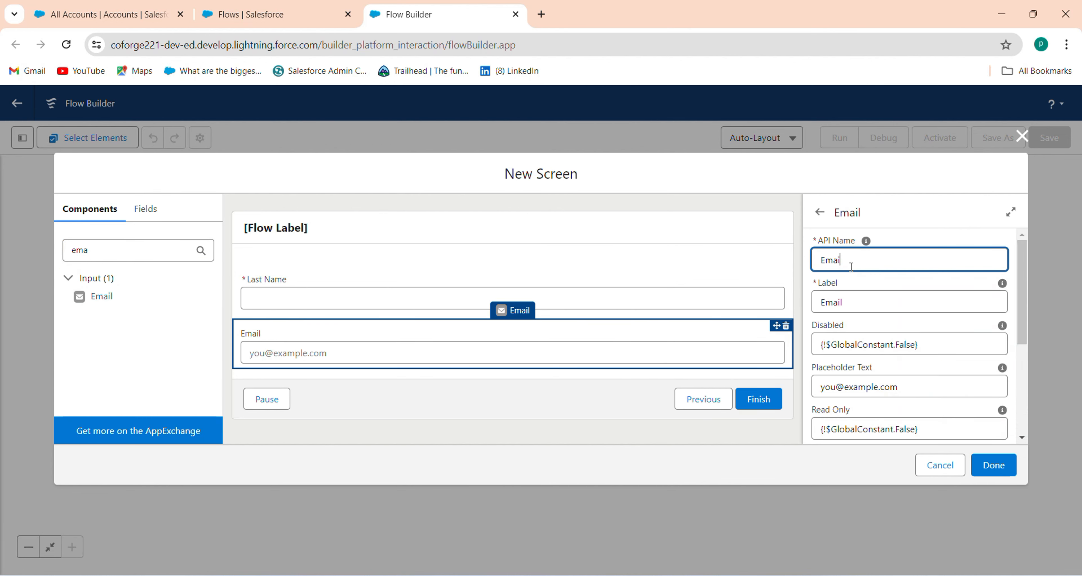
text(l)
Step: Change the Email field's Required value from $GlobalConstant.False to $GlobalConstant.True
click(943, 347)
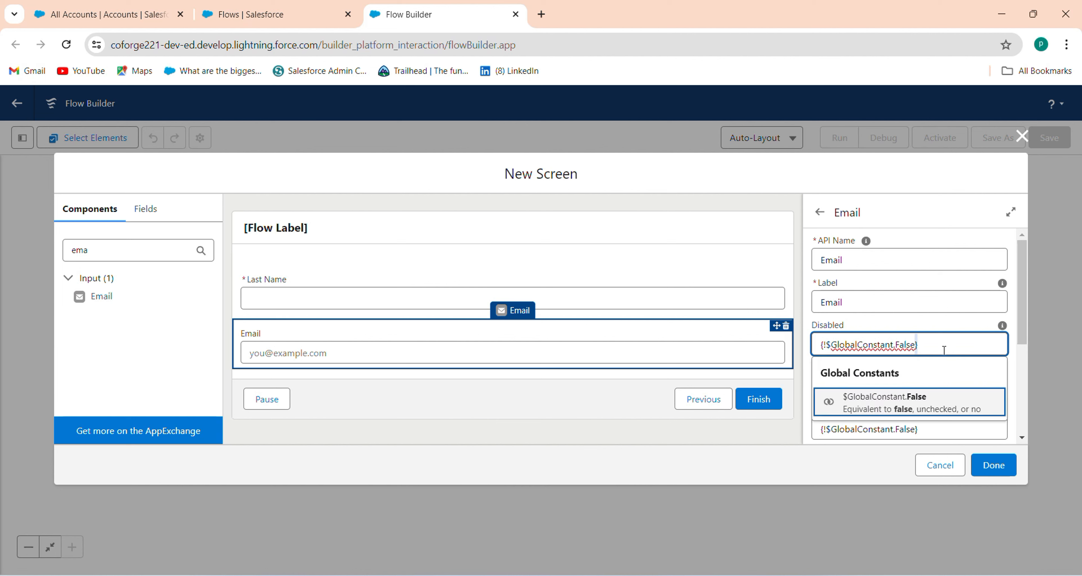
drag(1024, 340, 1020, 401)
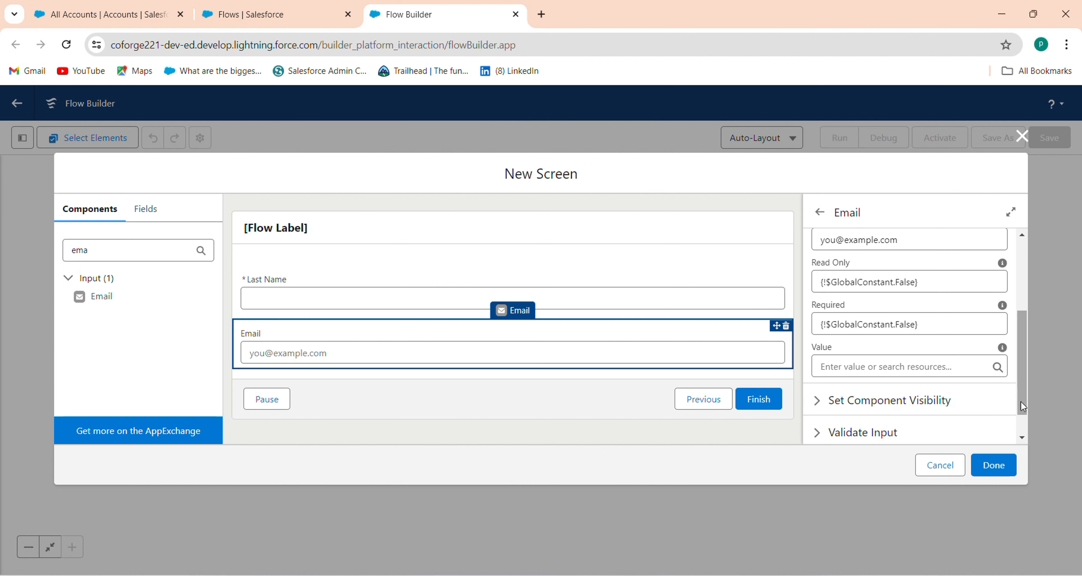
click(928, 325)
drag(928, 325, 802, 319)
key(BackSpace)
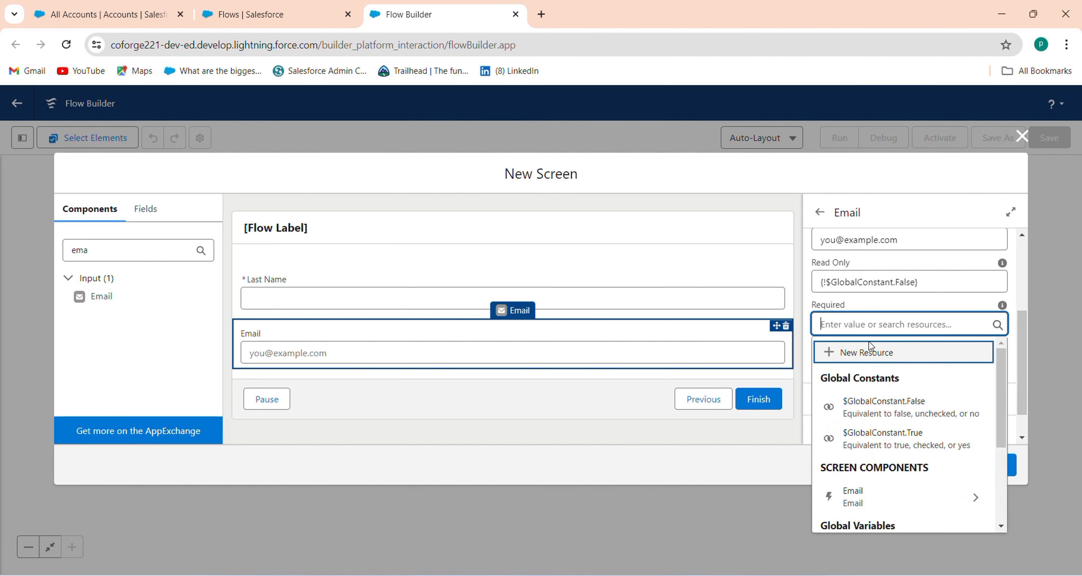
click(884, 431)
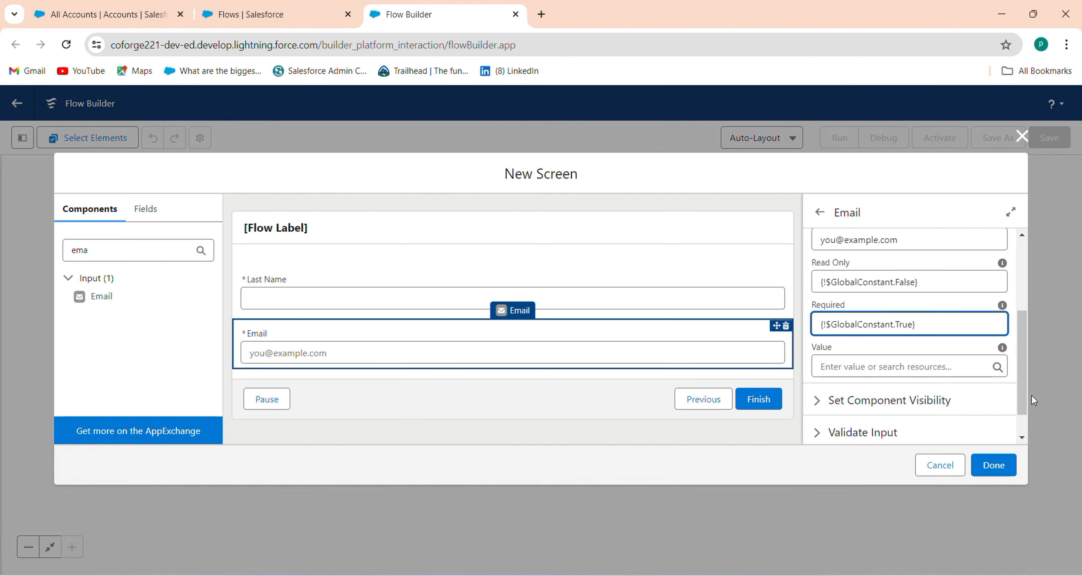
drag(1023, 403, 996, 448)
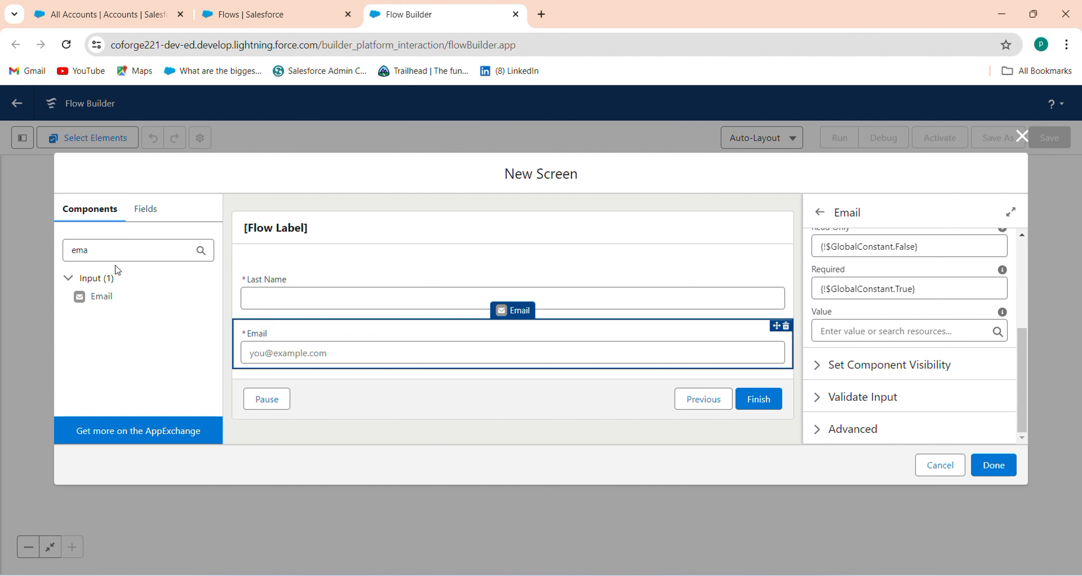
double_click(79, 250)
key(BackSpace)
Step: Add a required Number input labelled Phone, API name Phone, below Email
text(num)
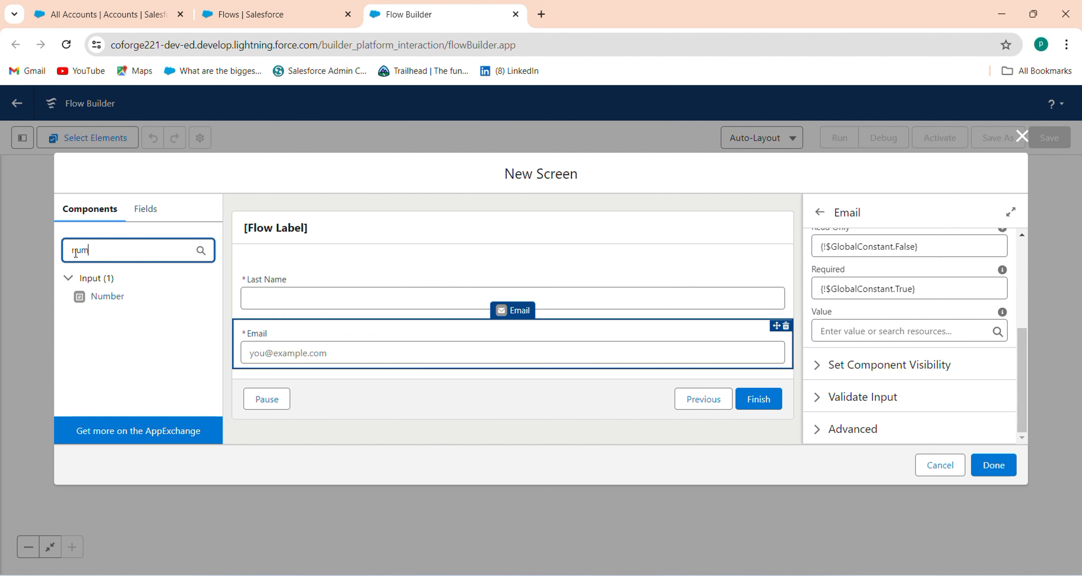
drag(87, 299, 365, 373)
click(849, 267)
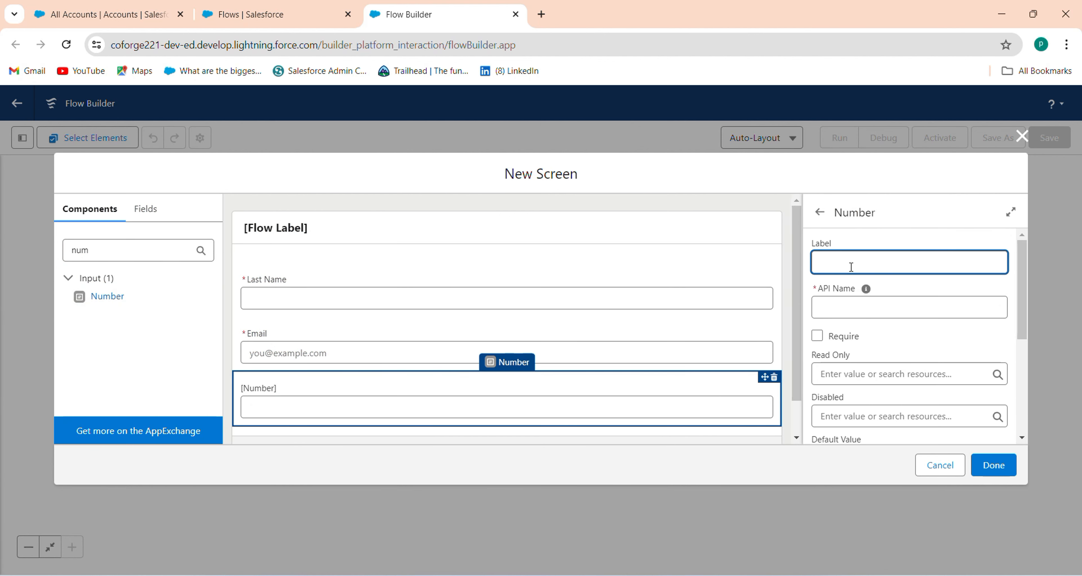
text(Phone)
click(854, 309)
click(817, 336)
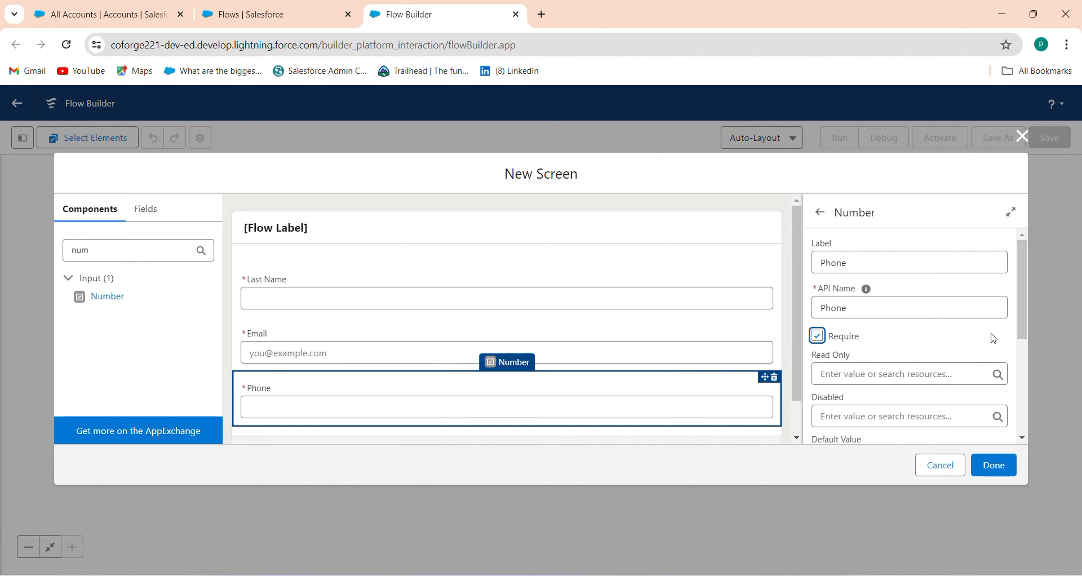
drag(1022, 329, 1037, 431)
drag(150, 248, 3, 237)
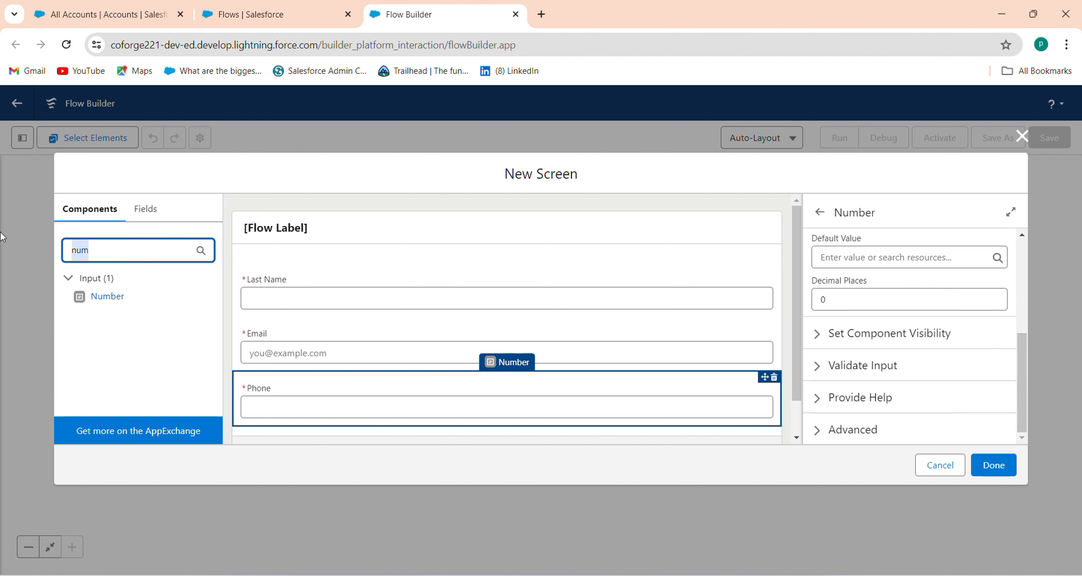
key(BackSpace)
drag(216, 289, 208, 336)
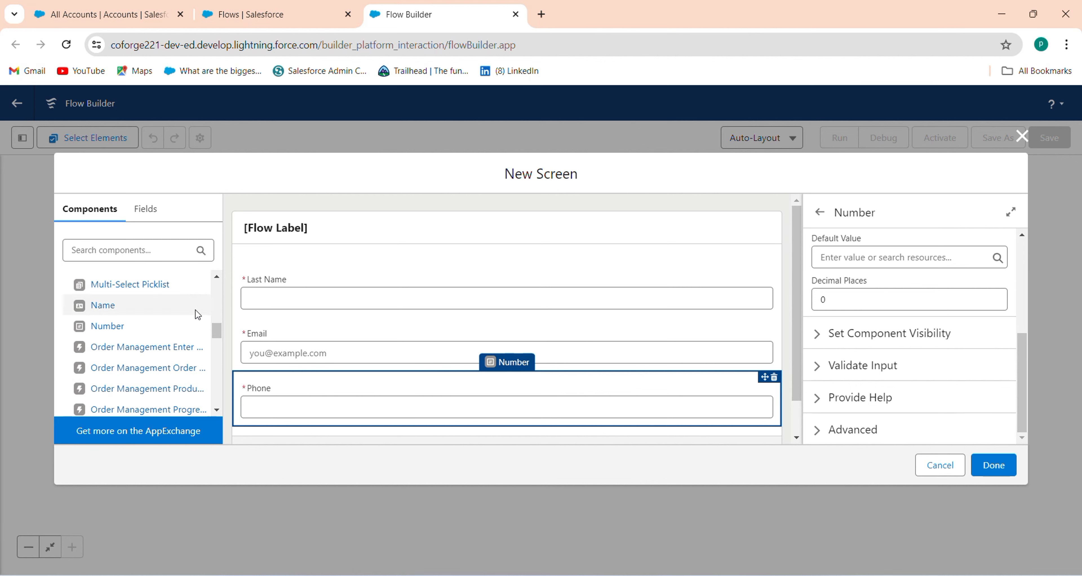
Step: Add a Lookup below Phone with API name Account and field API name AccountId
click(219, 278)
click(219, 278)
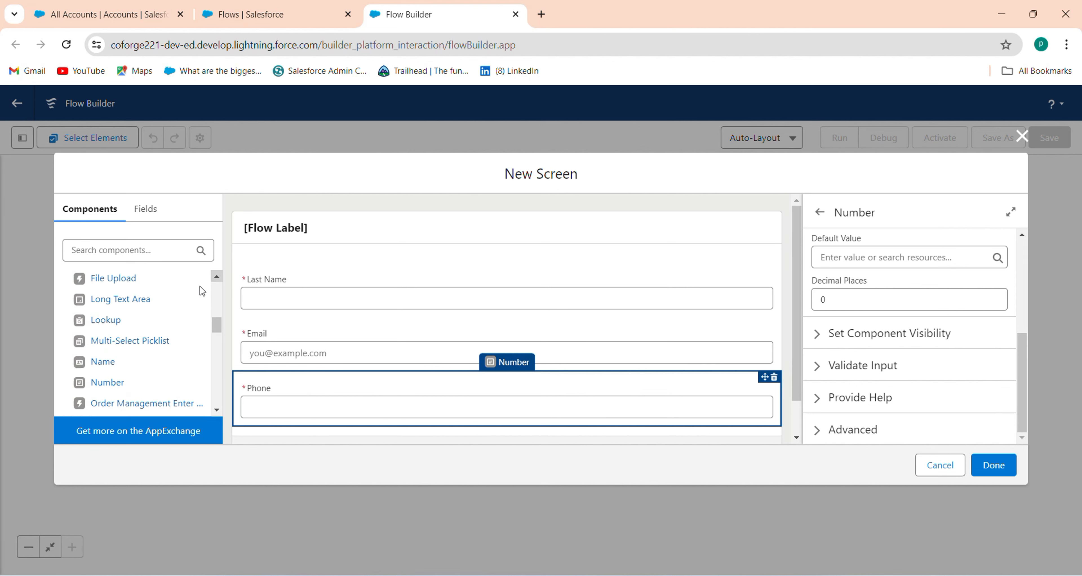
click(159, 330)
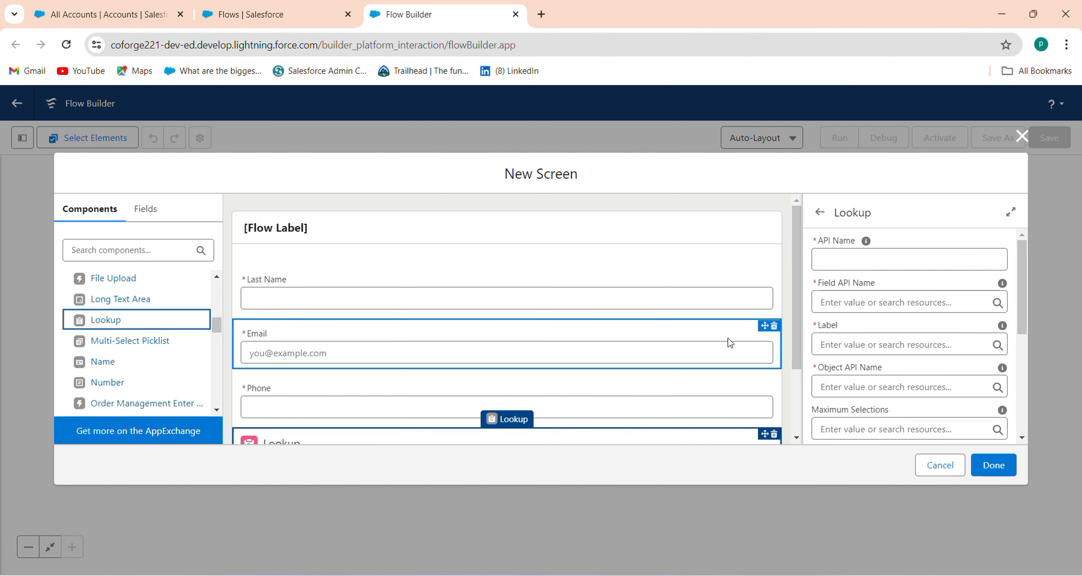
scroll(797, 353, down, 2)
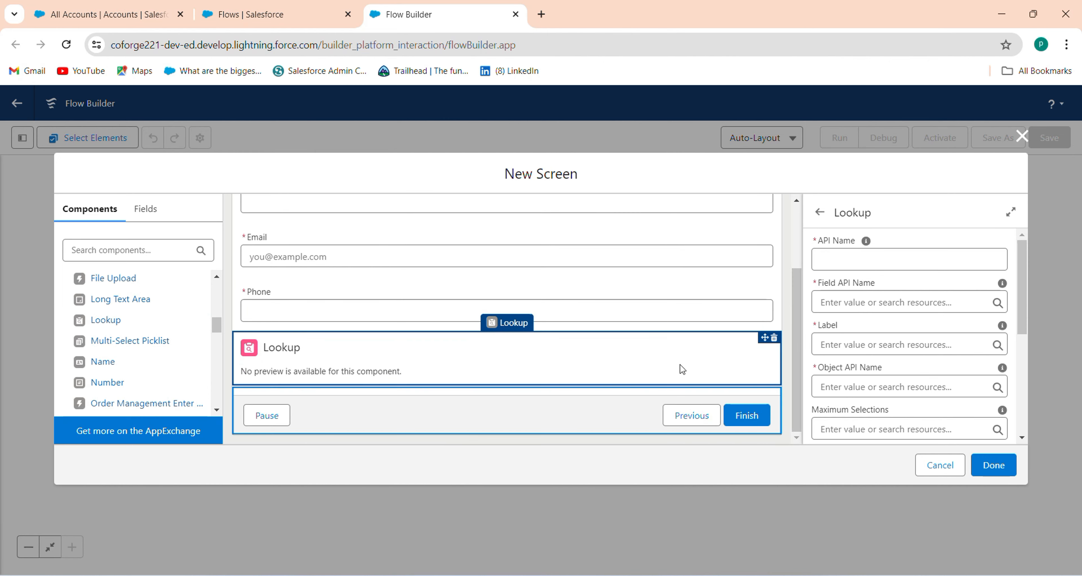
click(856, 261)
text(A)
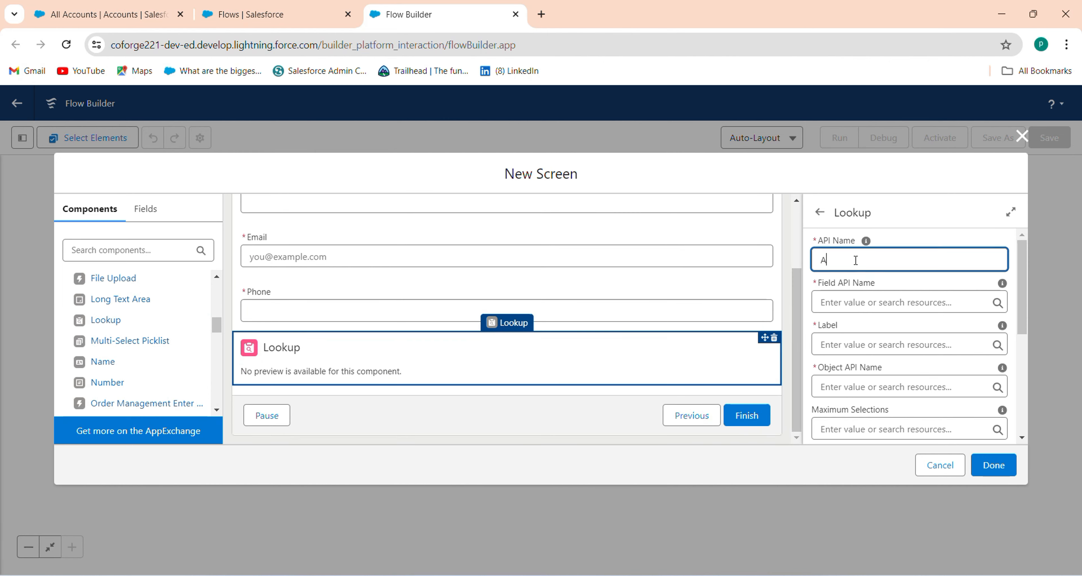
text(ccount)
click(873, 306)
text(Account)
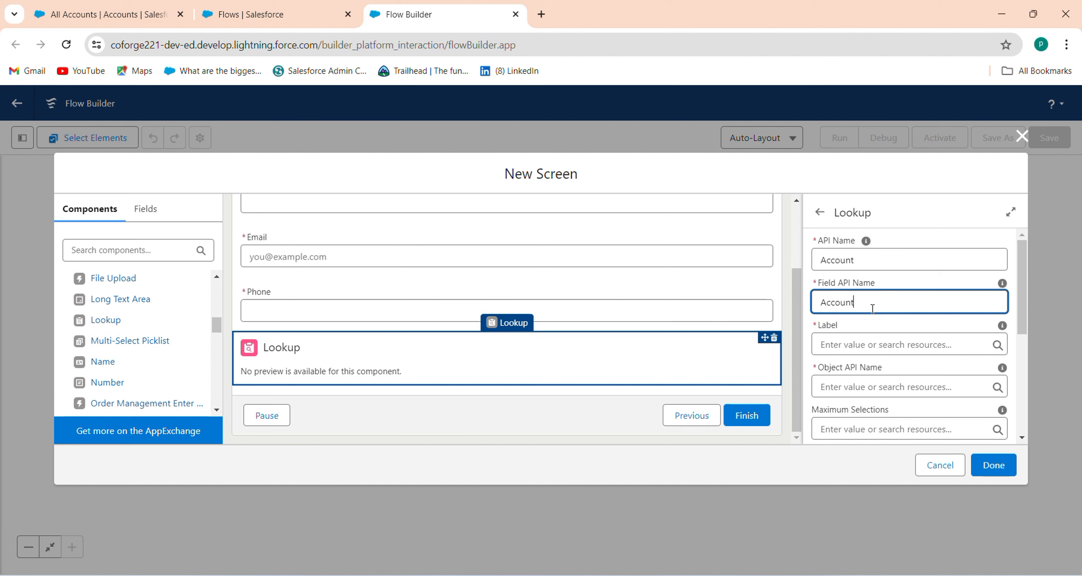
text(Id)
Step: Set the lookup's label to Account and object API name to Contact, then click Done
drag(1022, 318, 1022, 339)
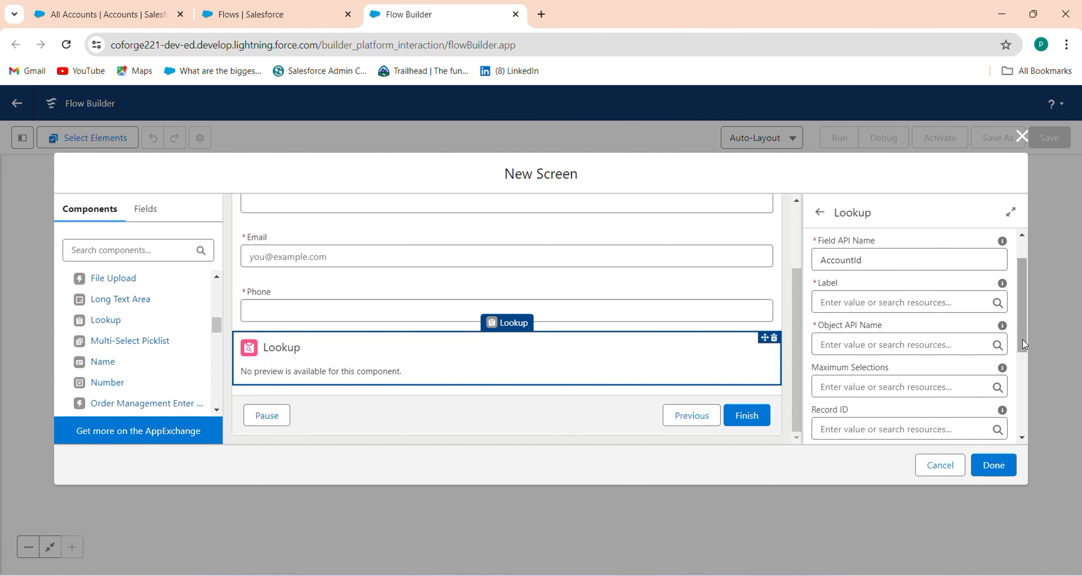
click(911, 306)
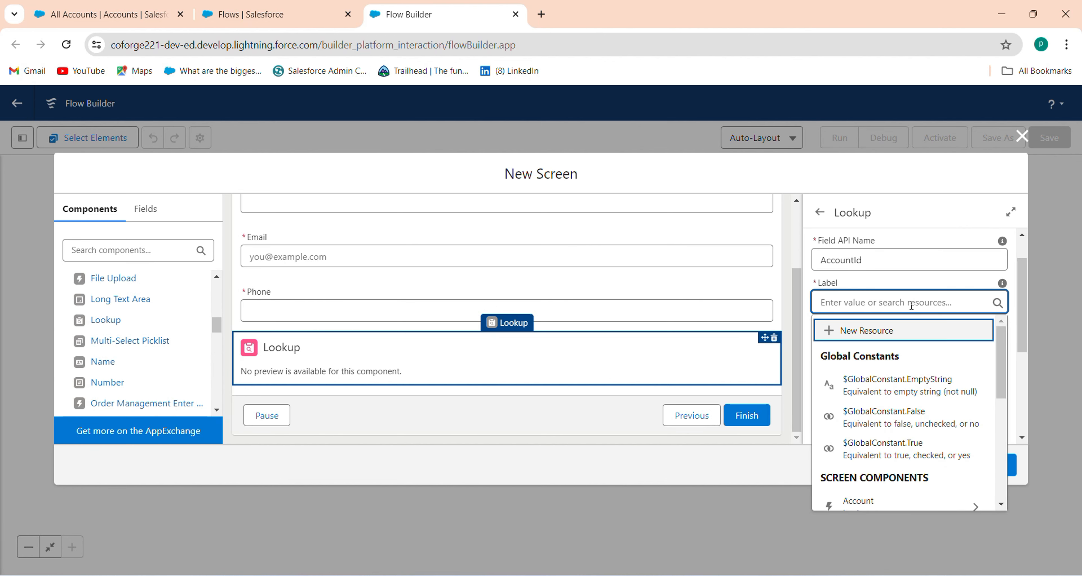
text(Account)
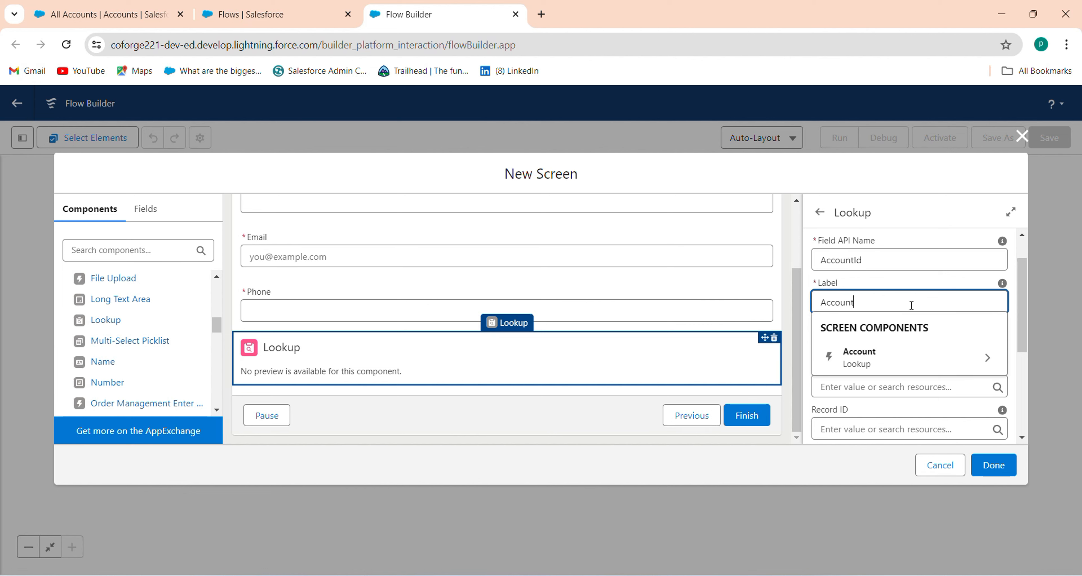
click(928, 282)
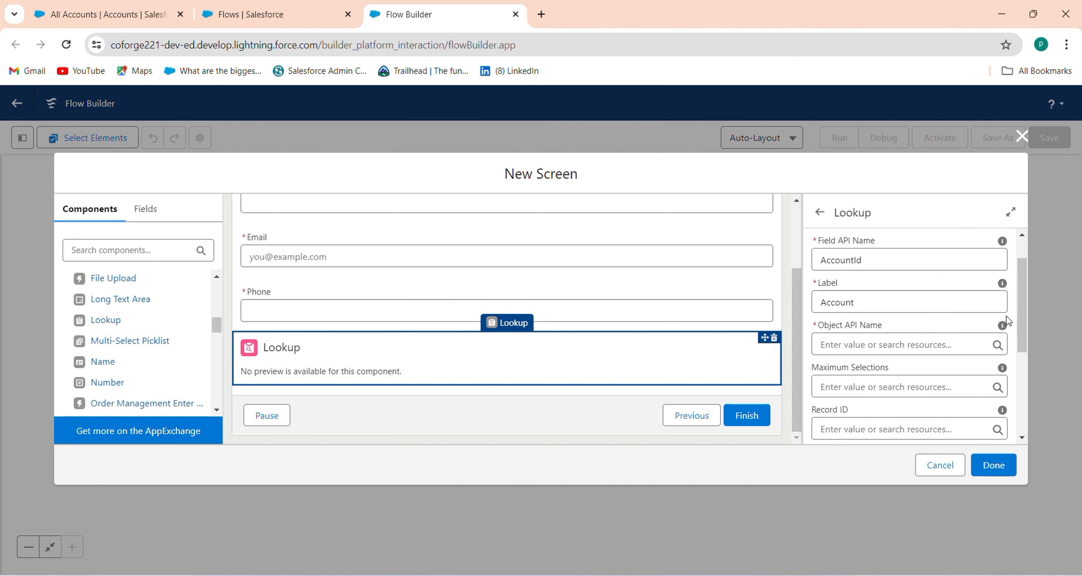
click(912, 341)
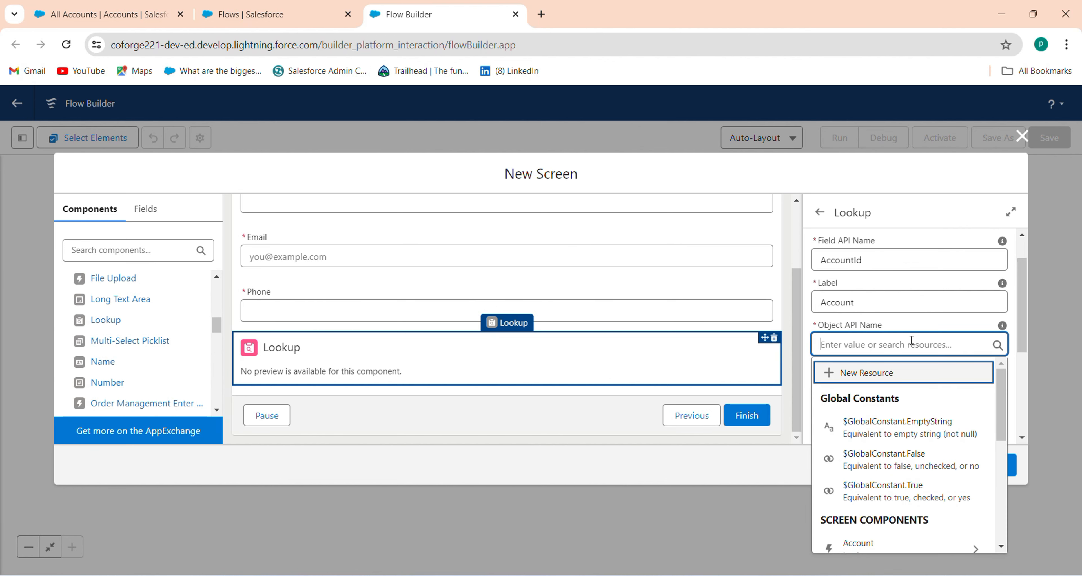
text(C)
key(BackSpace)
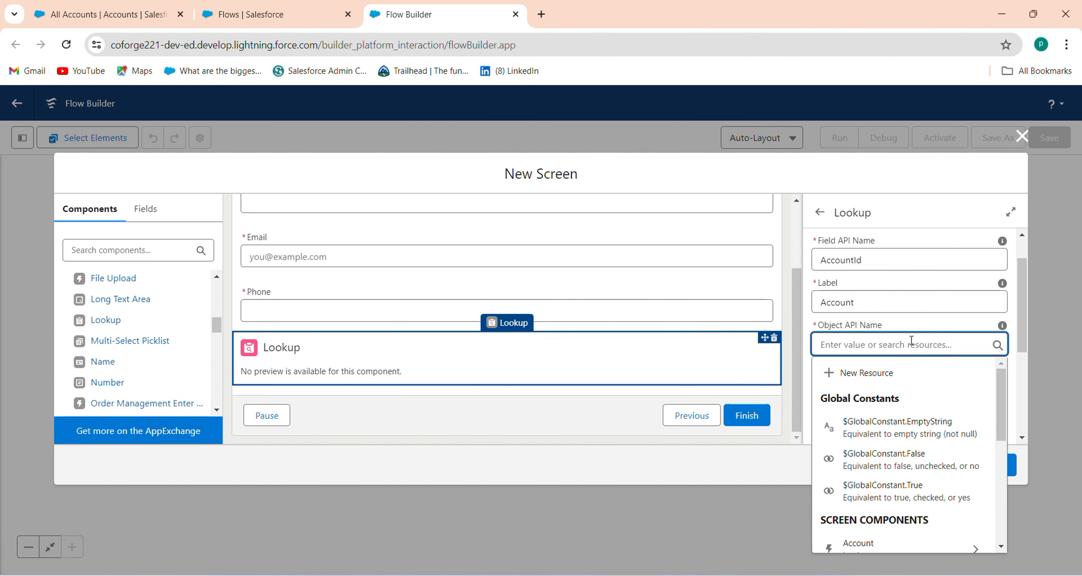
text(Contact)
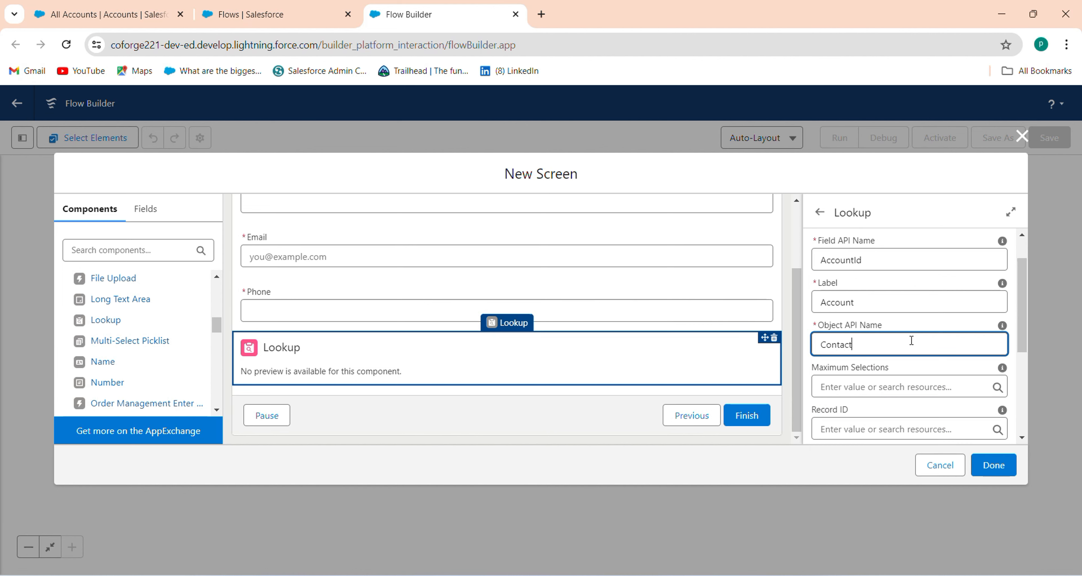
click(1049, 352)
drag(1013, 335, 1015, 303)
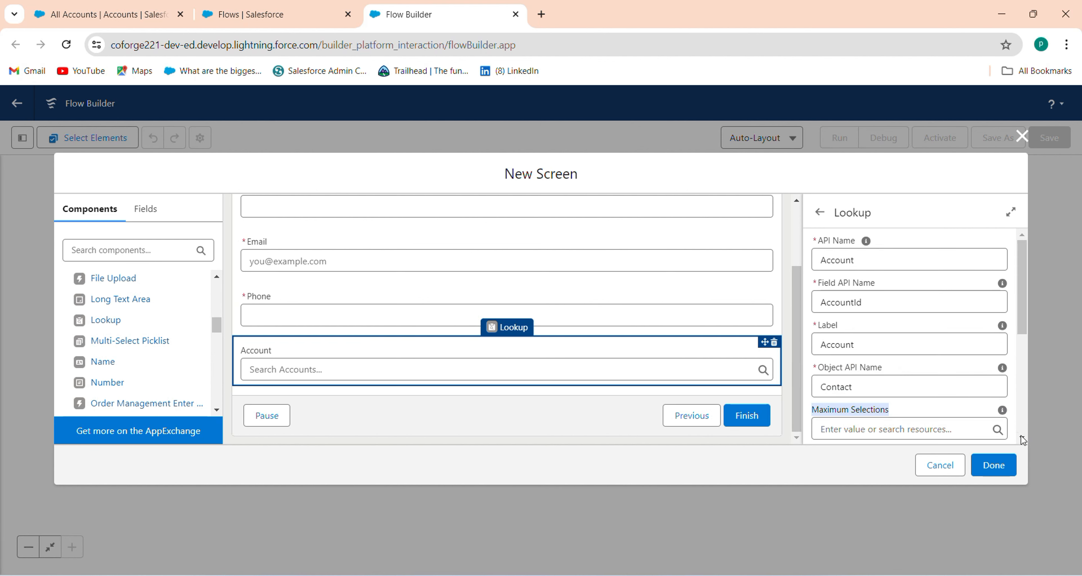
click(1009, 470)
Step: Label the screen 'LookUp in Screen Flow' so its API name becomes LookUp_in_Screen_Flow
click(1026, 254)
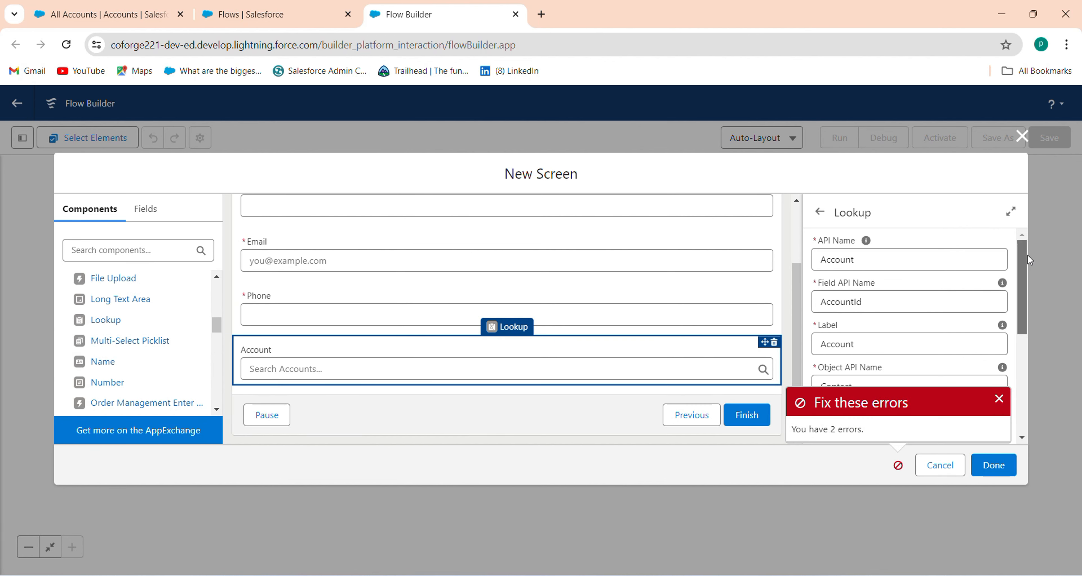
drag(797, 331, 797, 273)
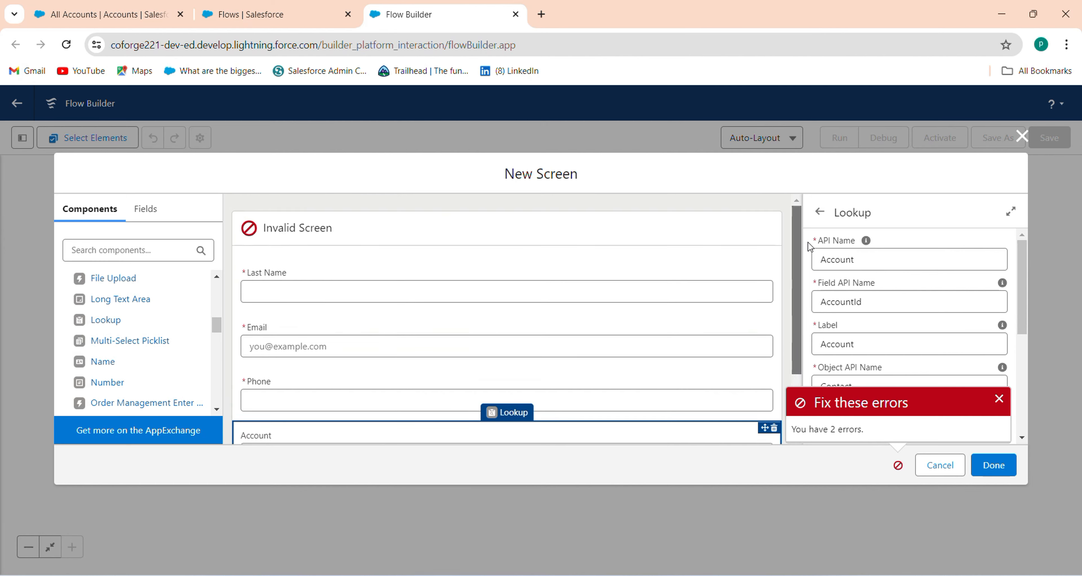
click(697, 250)
click(882, 255)
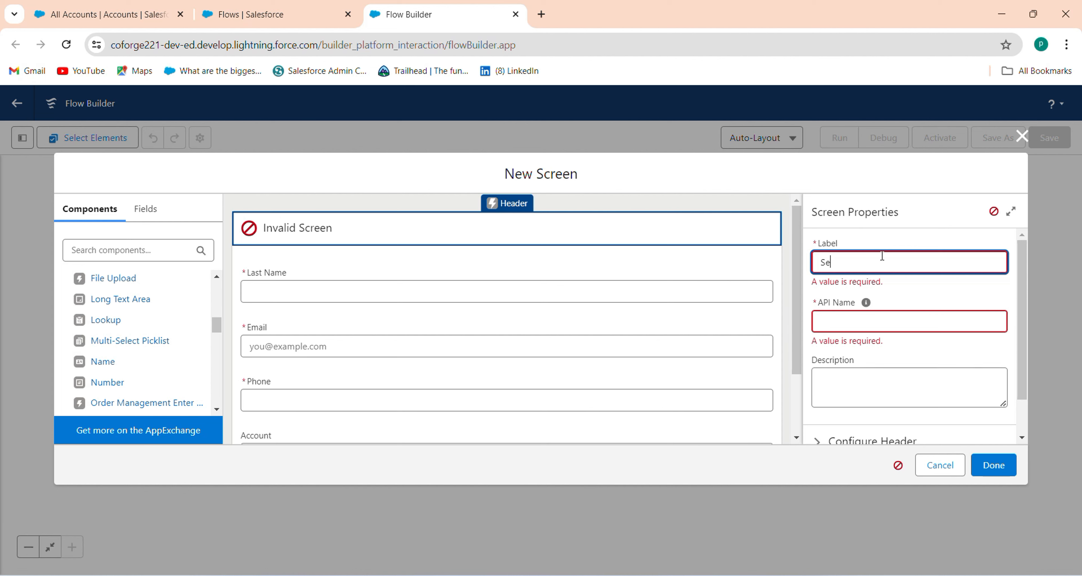
text(Set)
key(BackSpace)
key(BackSpace)
key(BackSpace)
text(L)
key(BackSpace)
key(BackSpace)
text(kUp)
key(BackSpace)
text(p in Screen Flow)
click(898, 329)
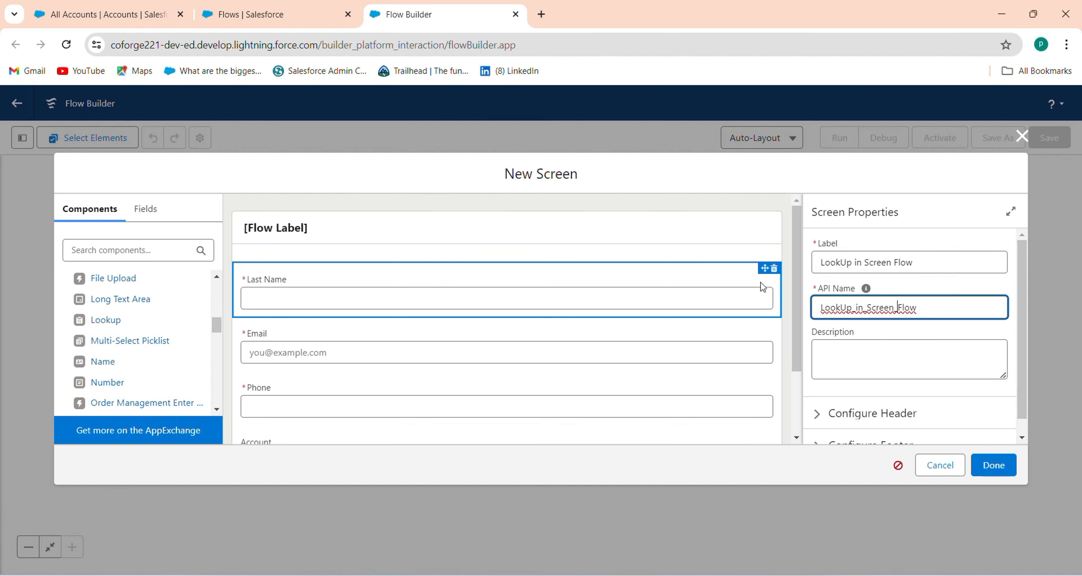
click(704, 249)
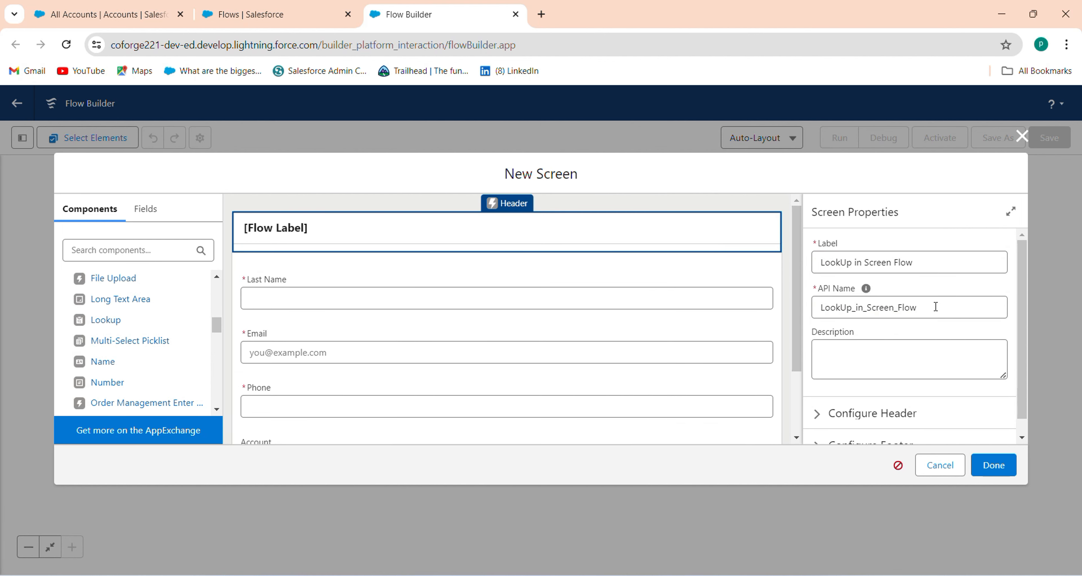
scroll(1025, 348, down, 1)
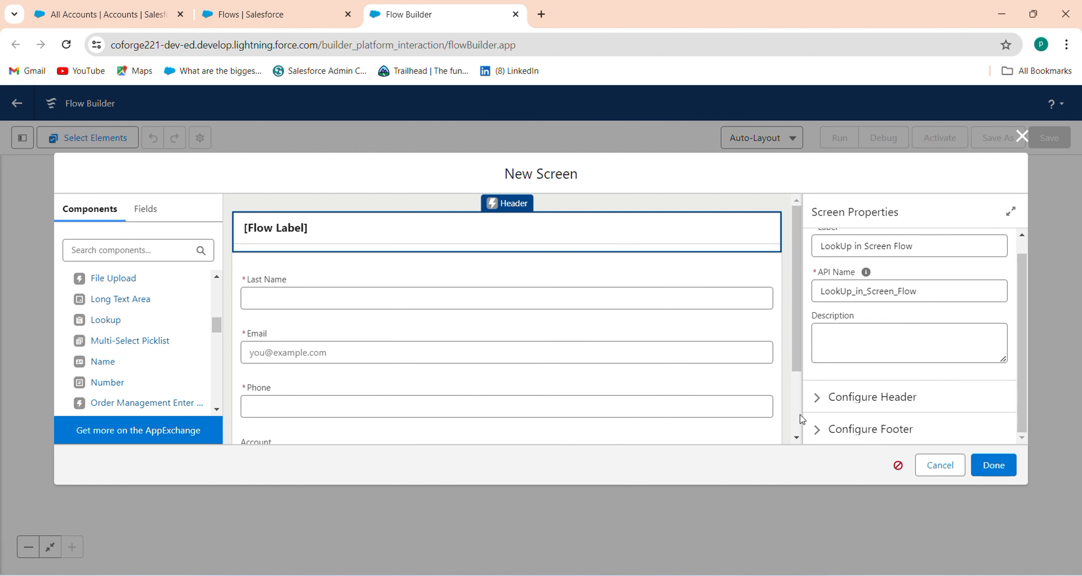
scroll(800, 417, down, 2)
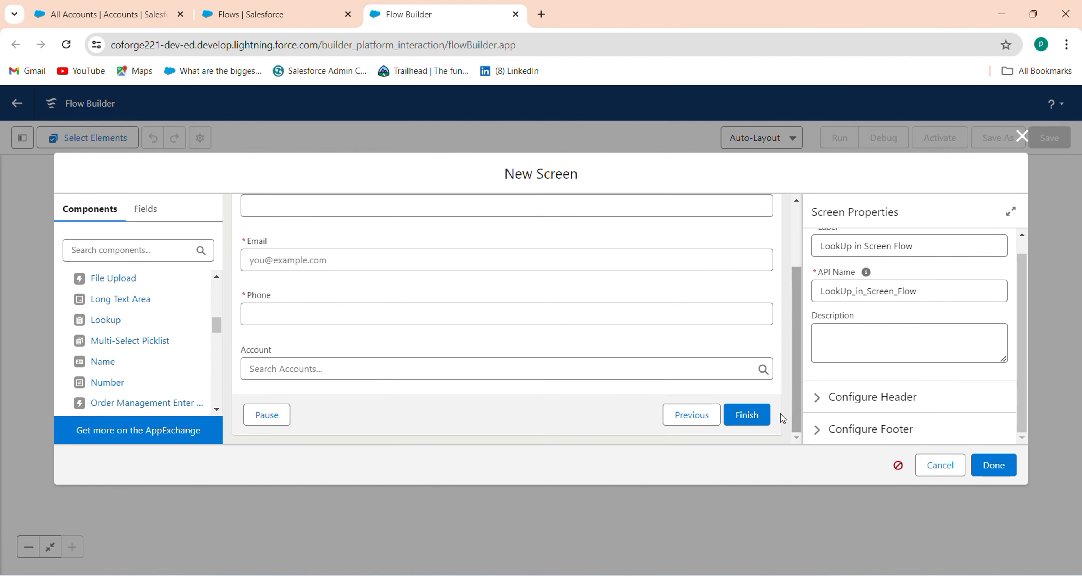
Step: Review the Account lookup's properties and close the screen editor with Done
click(534, 373)
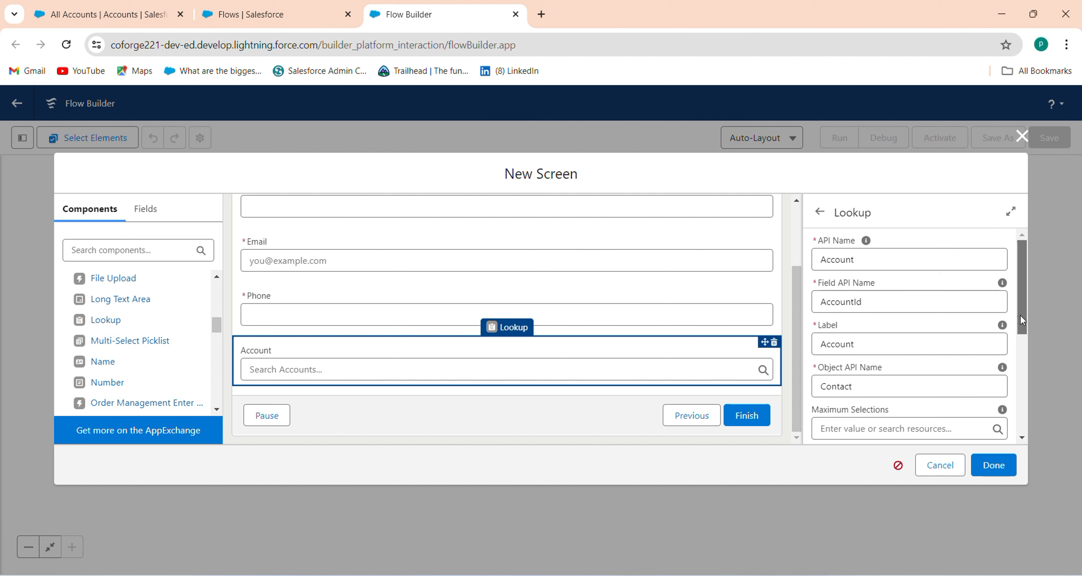
drag(1020, 314, 1047, 271)
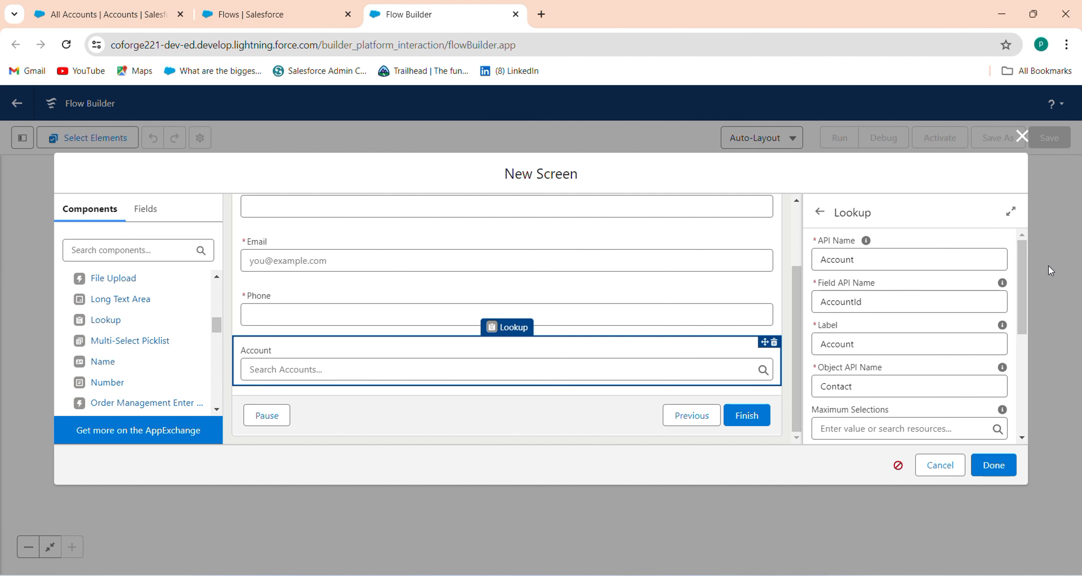
click(993, 466)
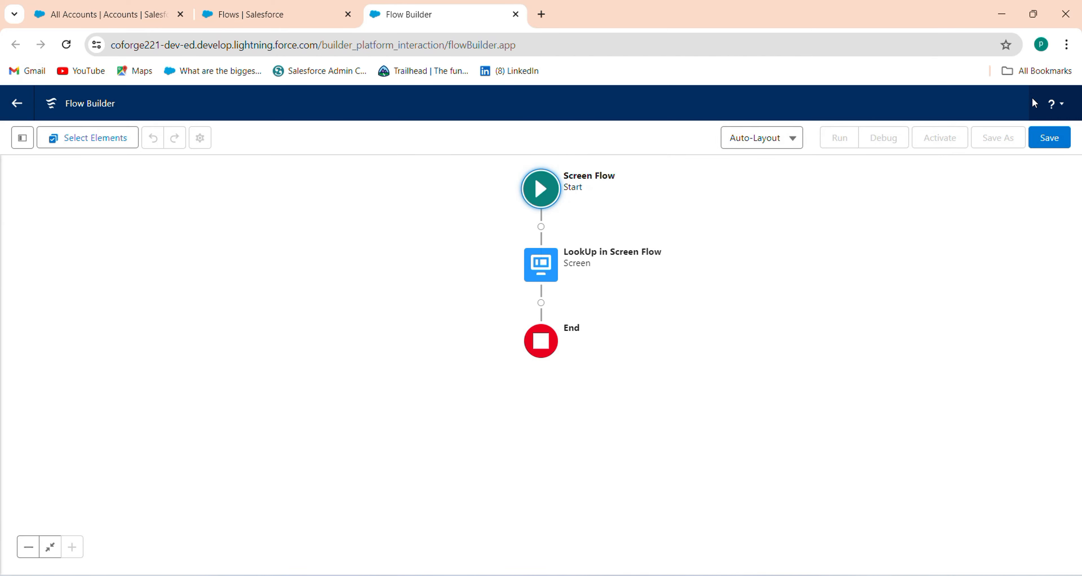
Step: Save the flow as 'LookUp relationship in Screen Flow' with API name LookUp_relationship_in_Screen_Flow
click(1049, 138)
click(458, 280)
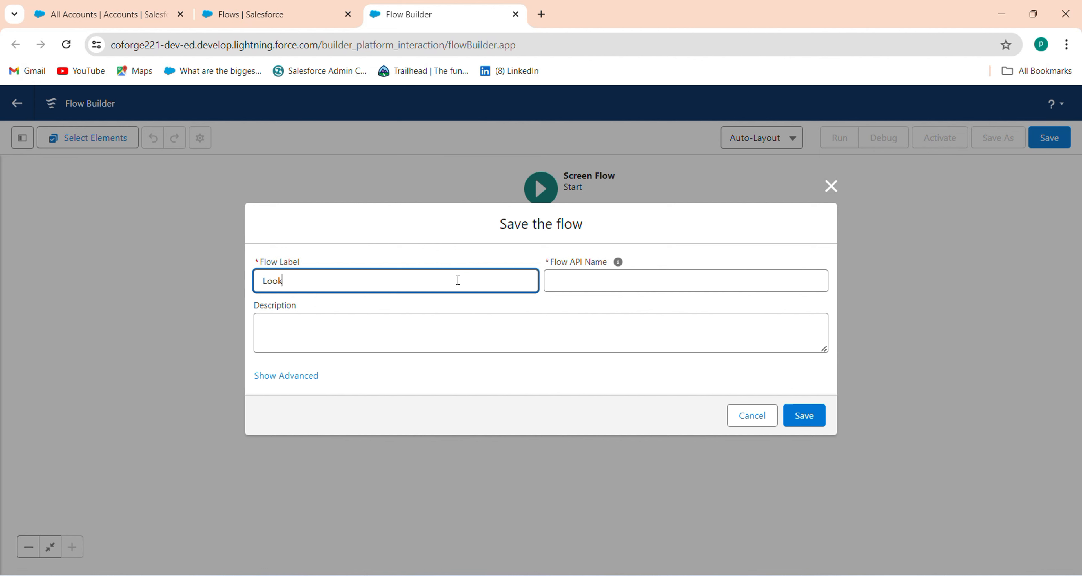
text(LookUp relationship in Scre)
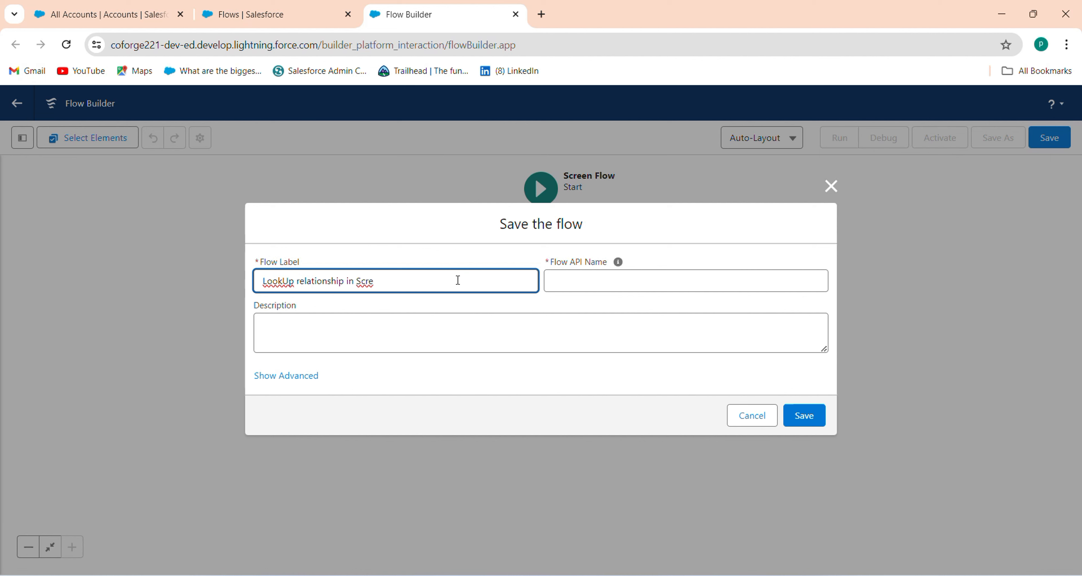
text(n Flow)
key(Tab)
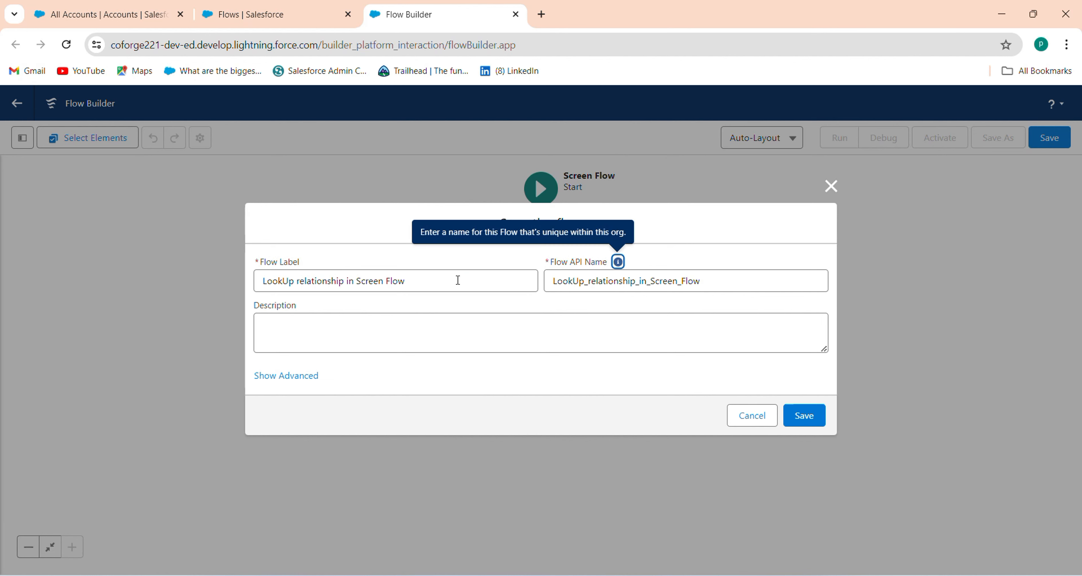
click(806, 414)
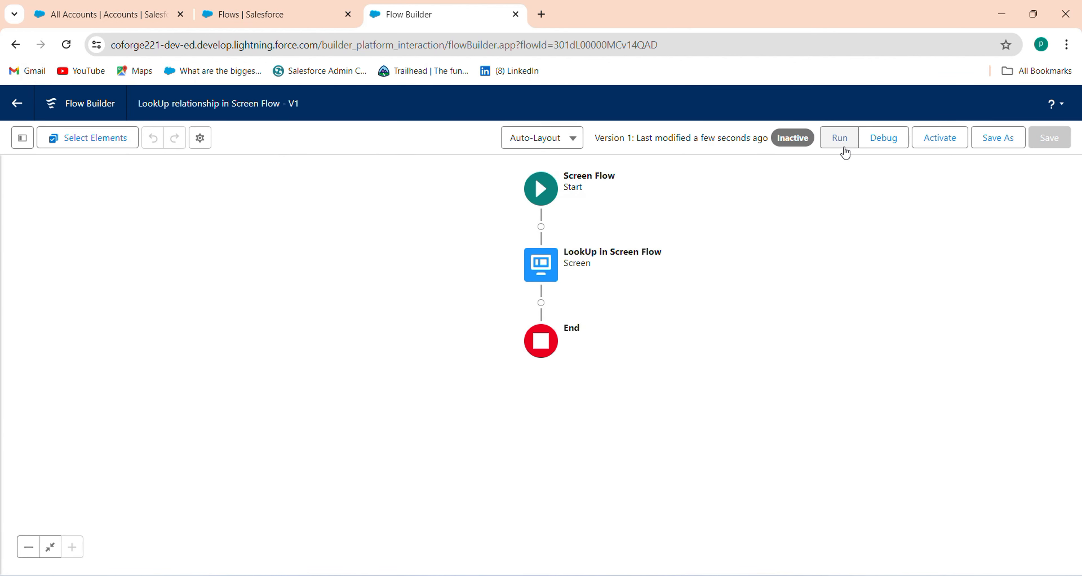
Step: Run the saved flow and enter the contact's last name and e-mail address
click(841, 145)
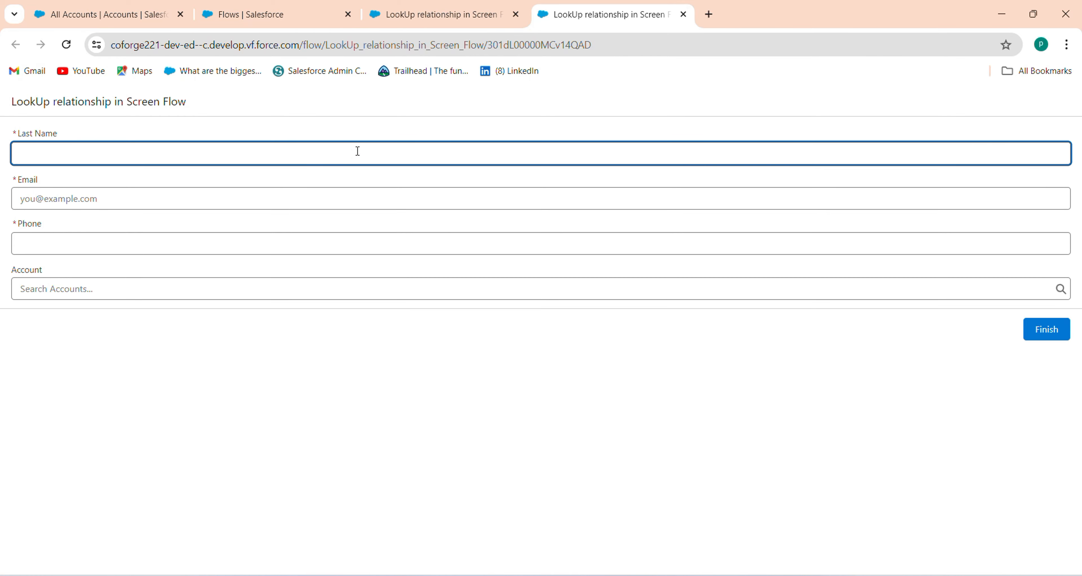
text(Abhishek)
click(117, 197)
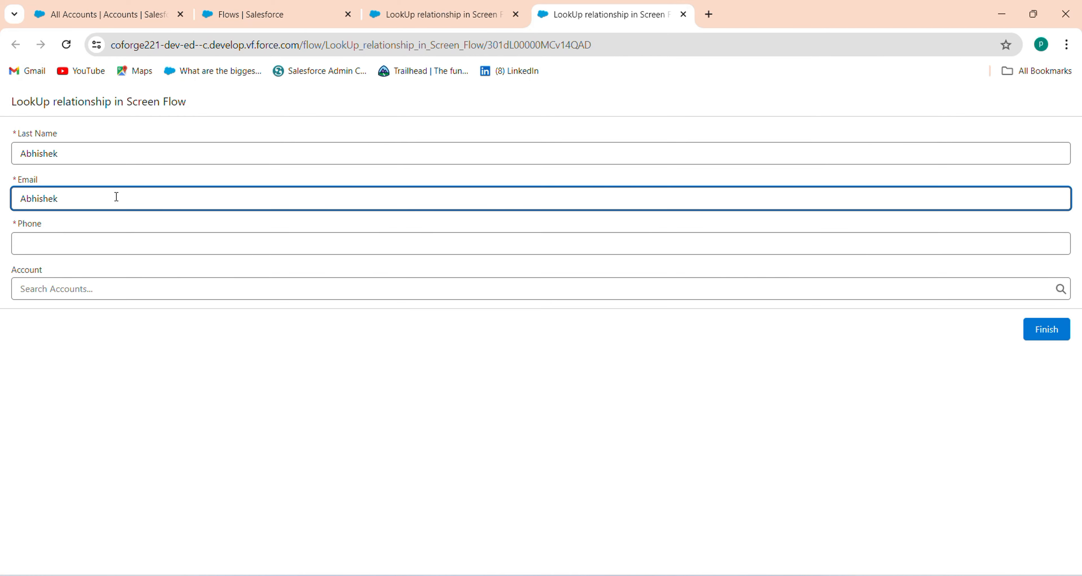
Step: Fill in the phone number and set the Account to Express Logistics and Transport
click(52, 247)
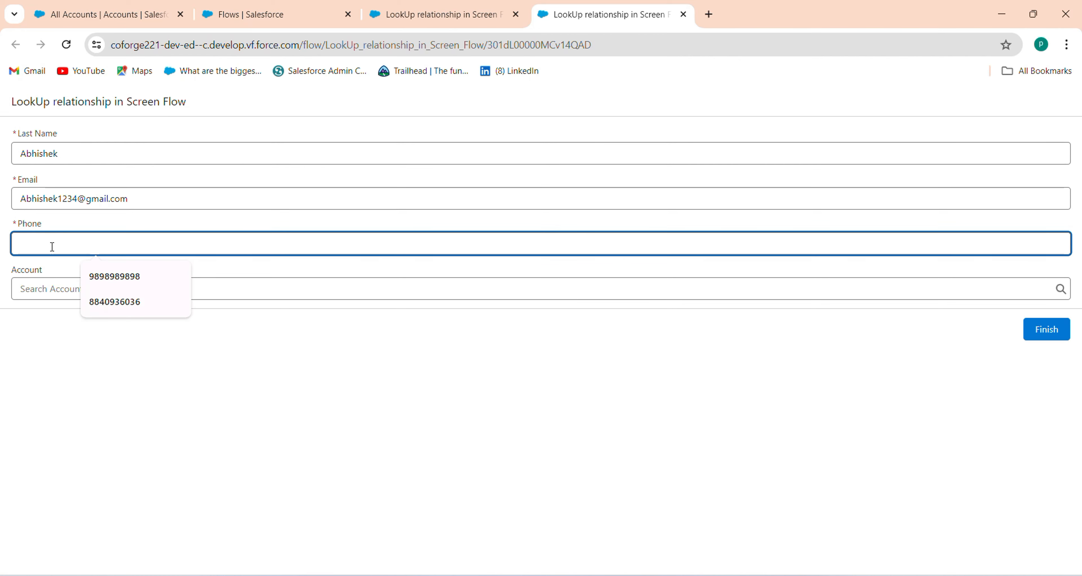
click(84, 281)
click(83, 284)
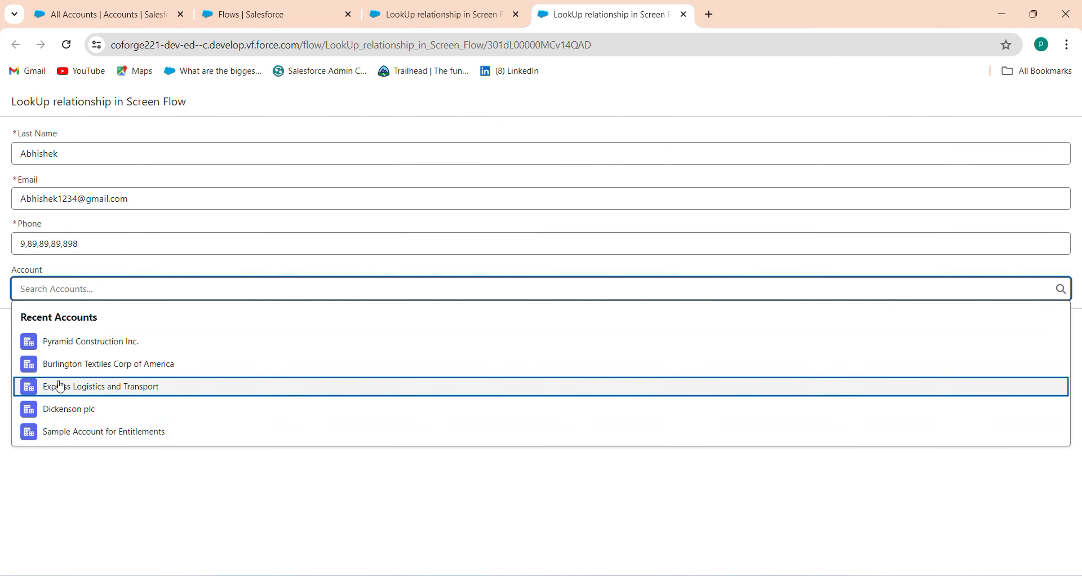
click(79, 386)
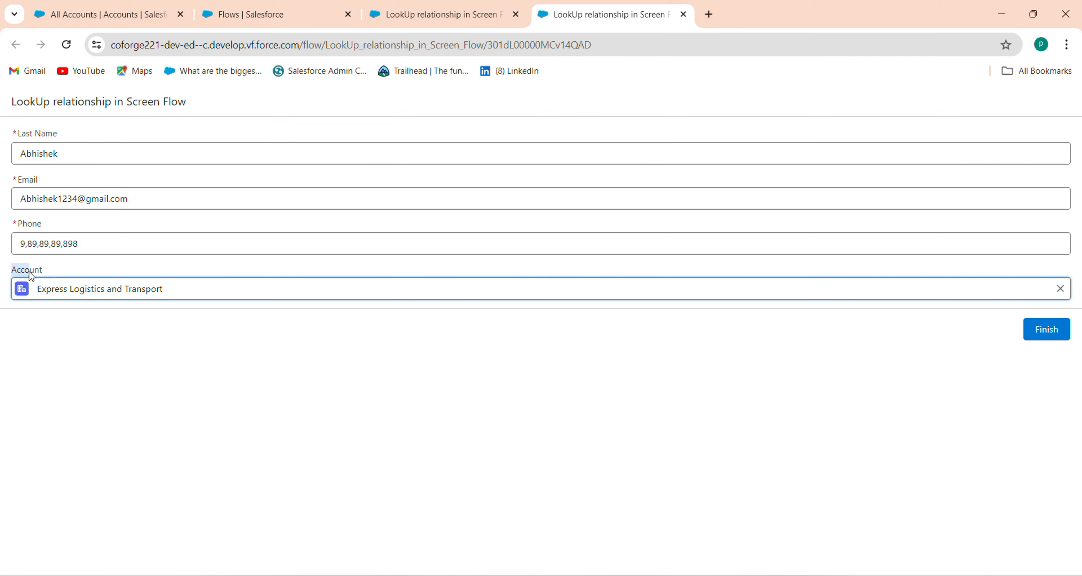
drag(18, 270, 44, 272)
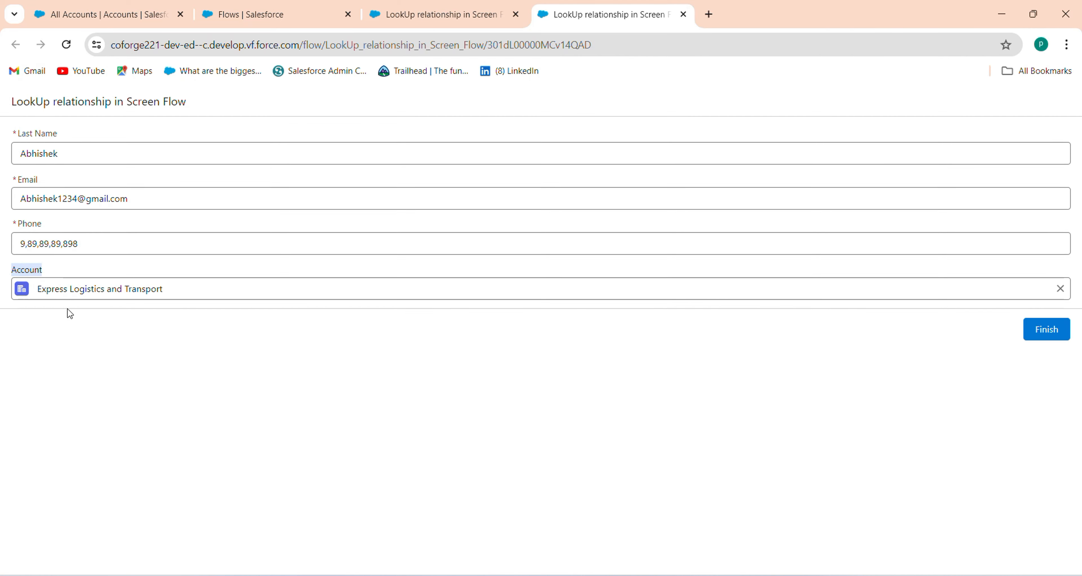